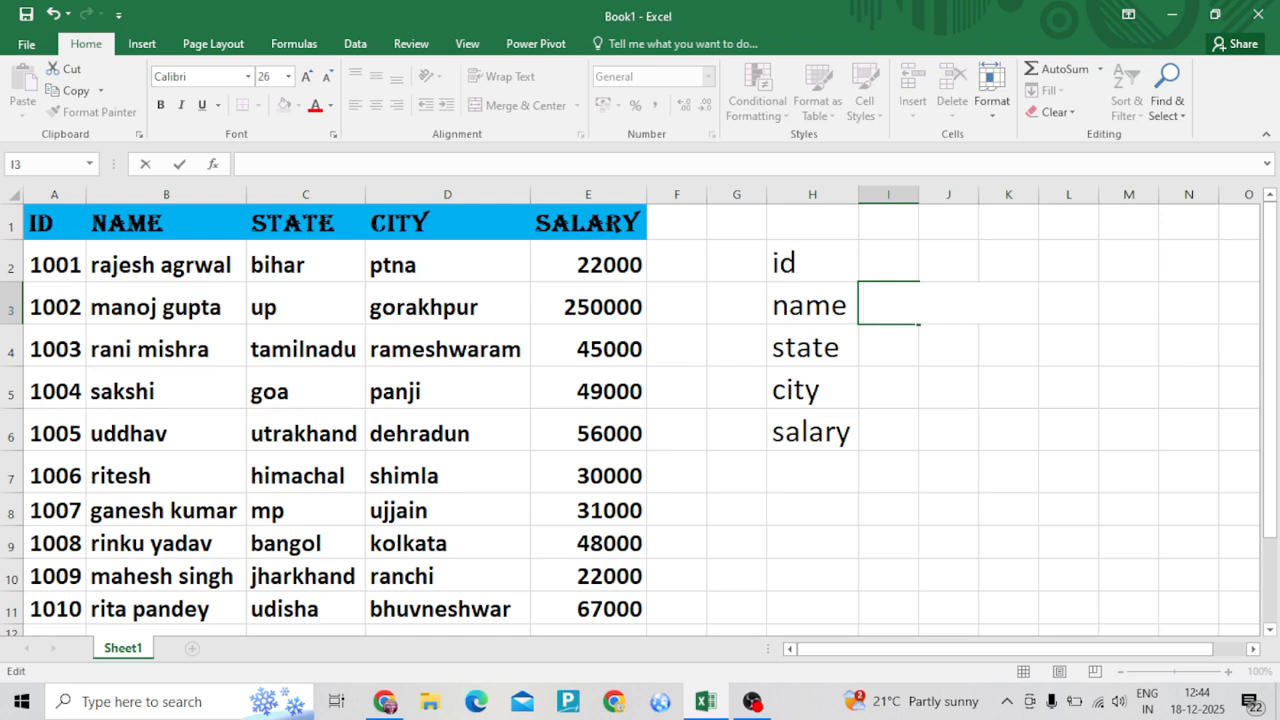
left_click(812, 543)
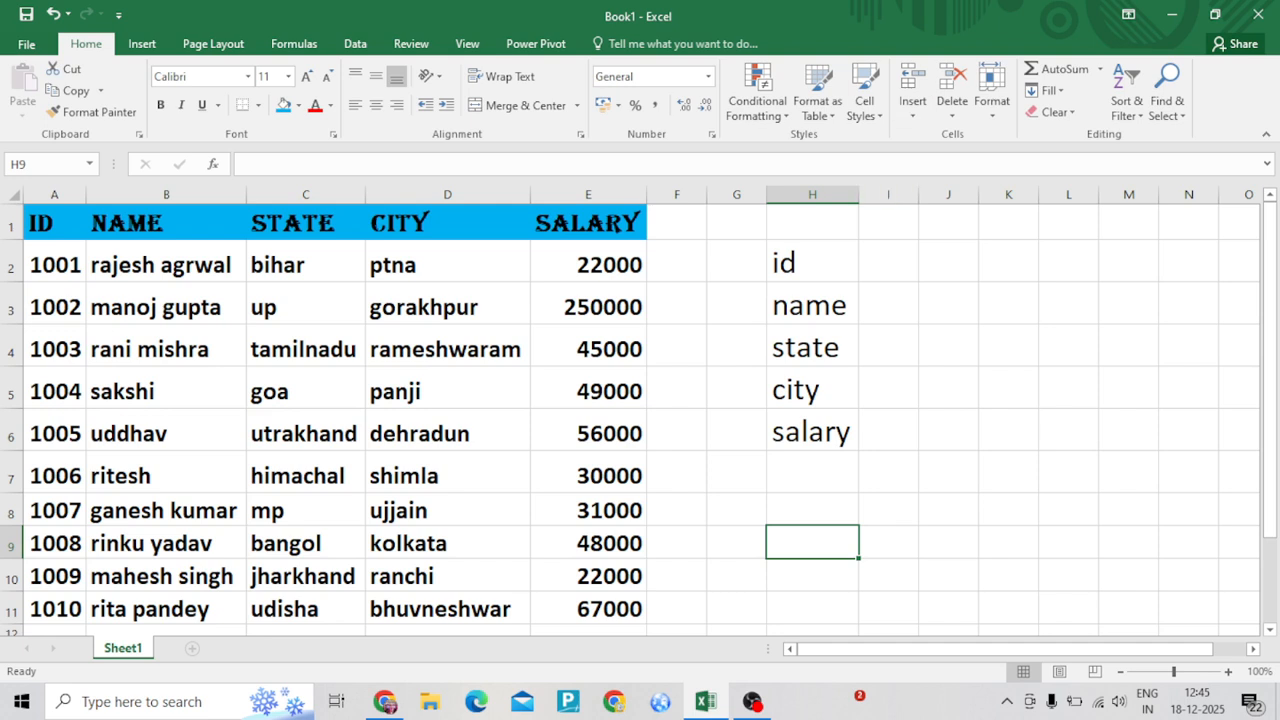
double_click(888, 262)
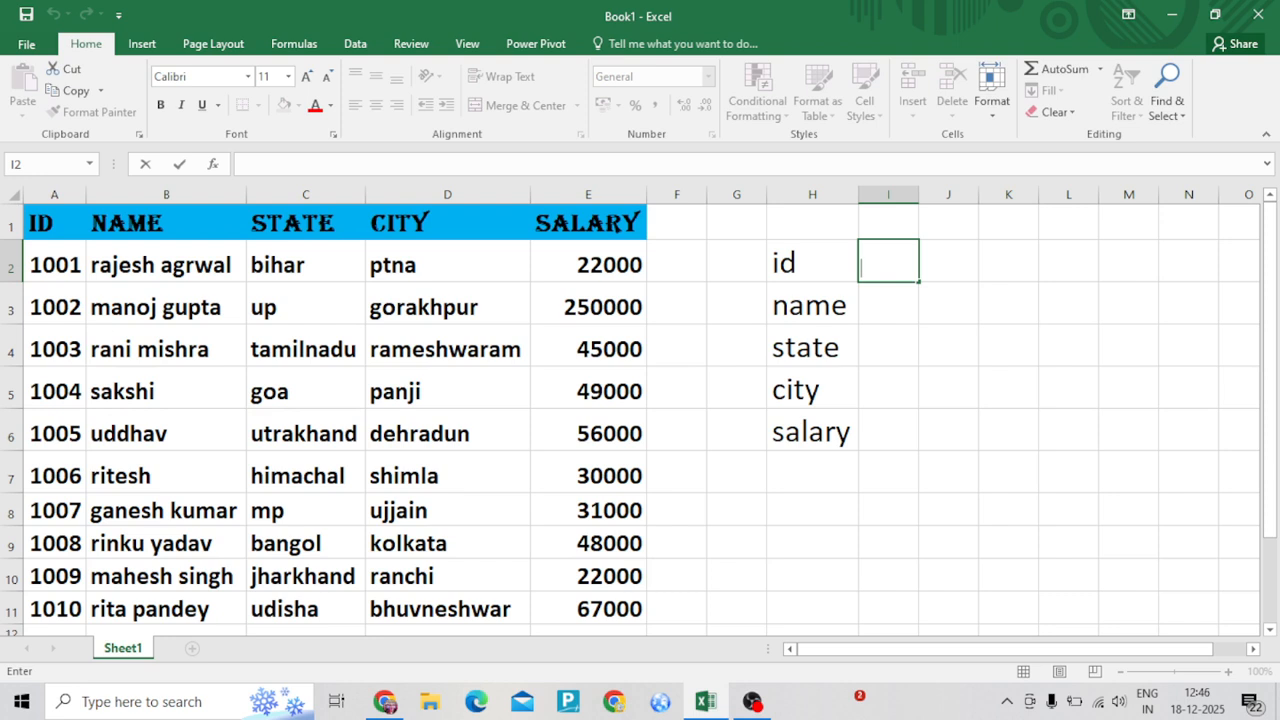
key("Return")
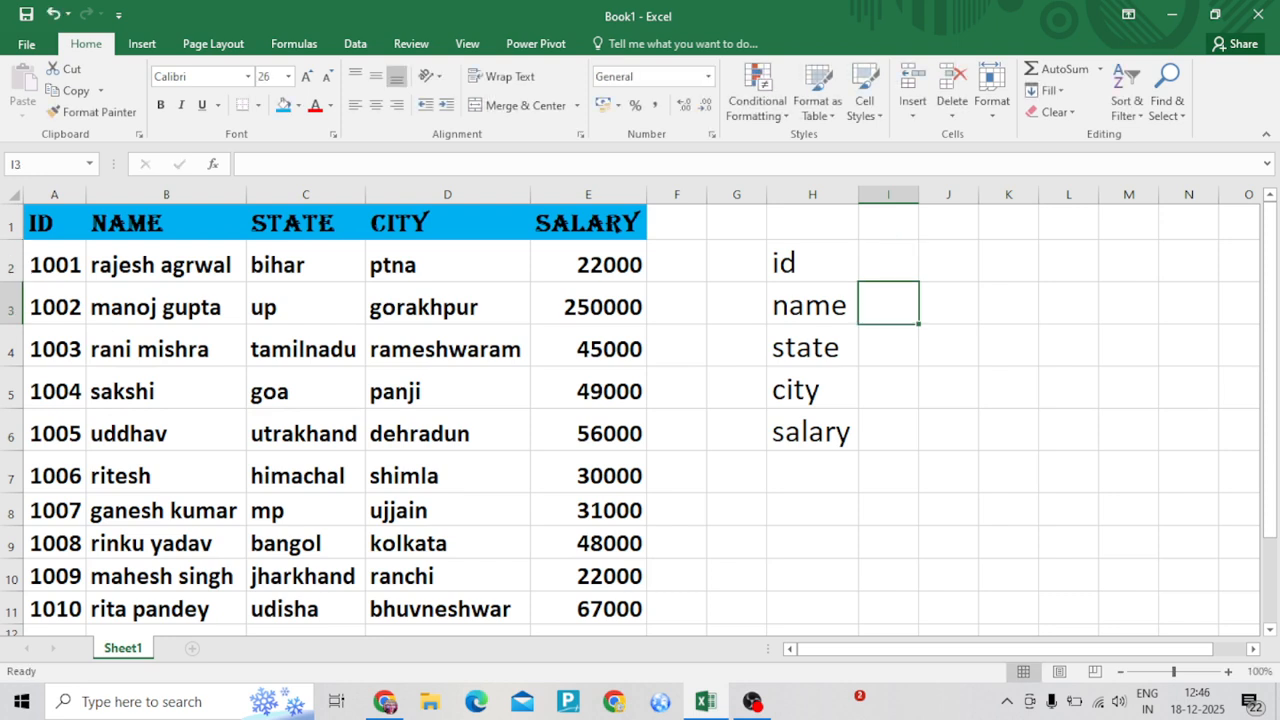
key("Return")
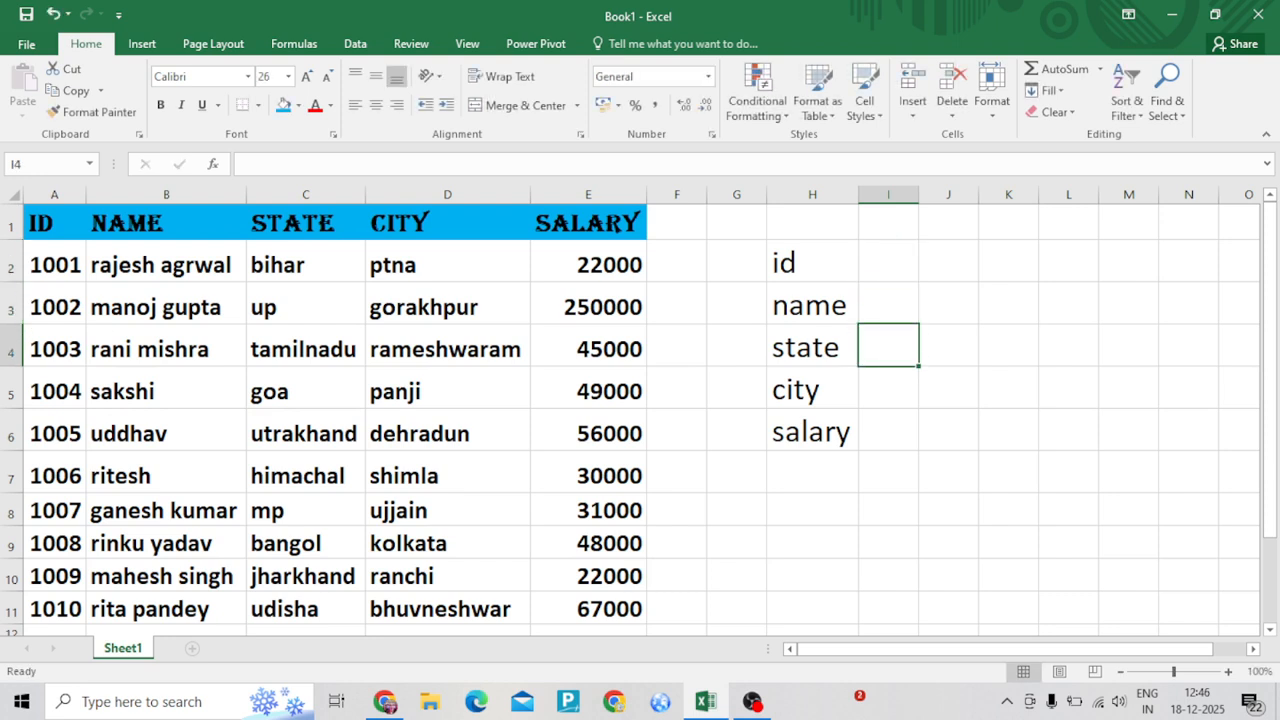
key("Return")
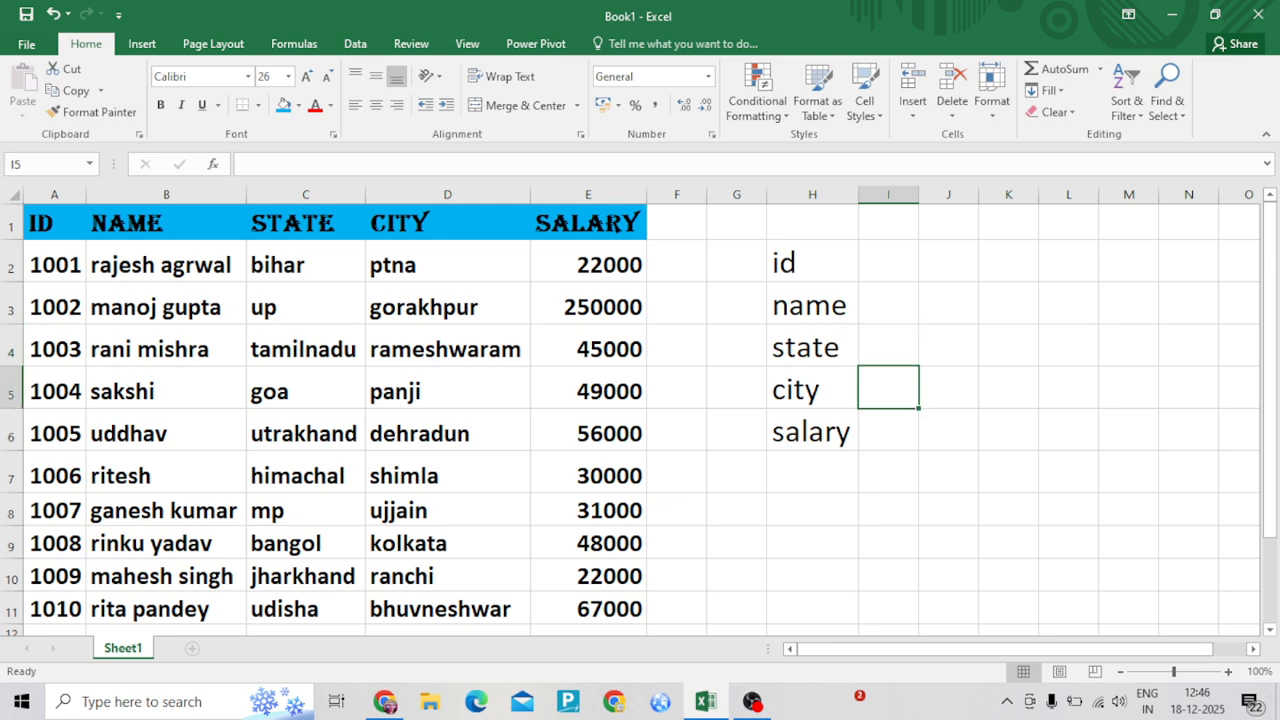
key("Return")
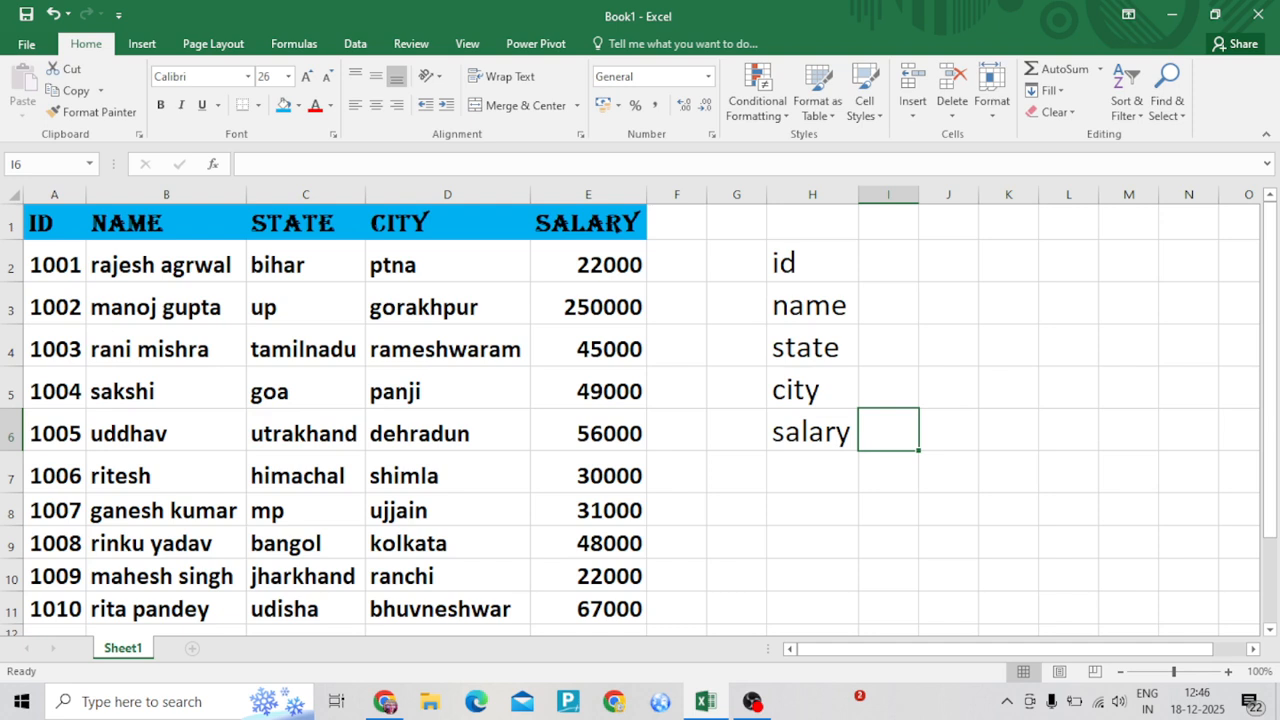
left_click(888, 261)
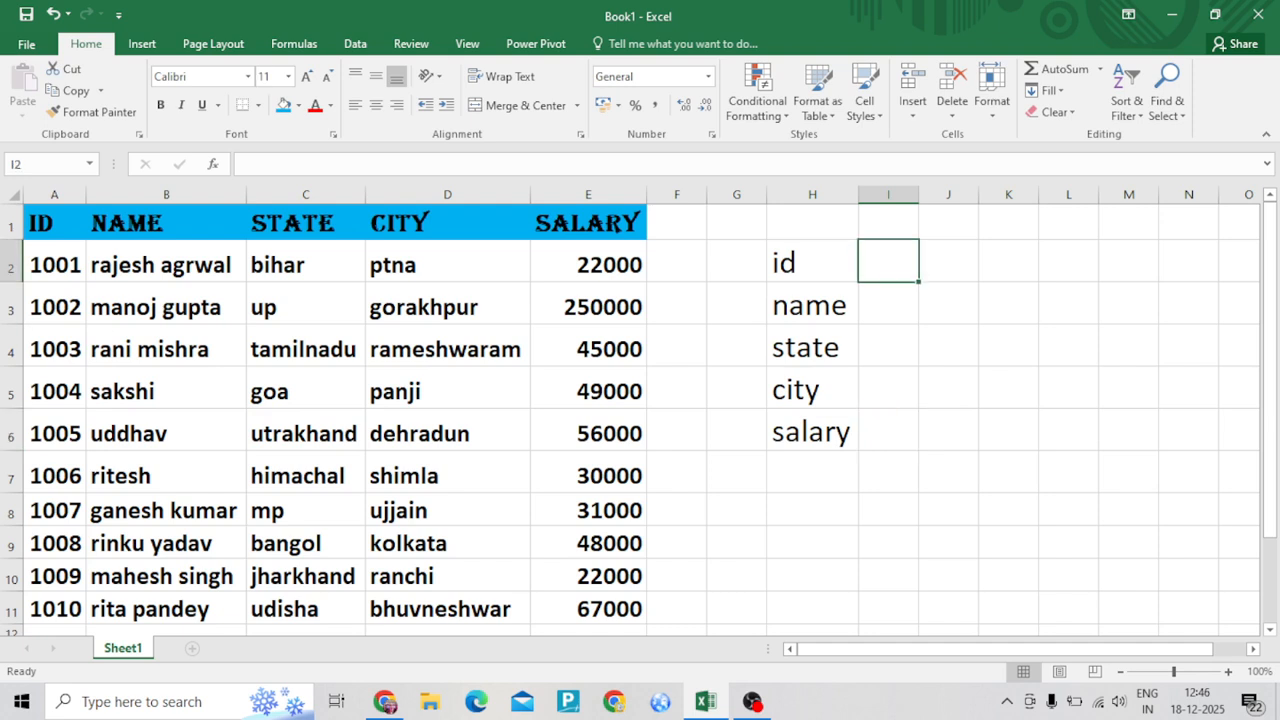
- Enter the formula =VLOOKUP(I2,A1:E11,2,0) in cell I3 to look up the name
left_click(888, 303)
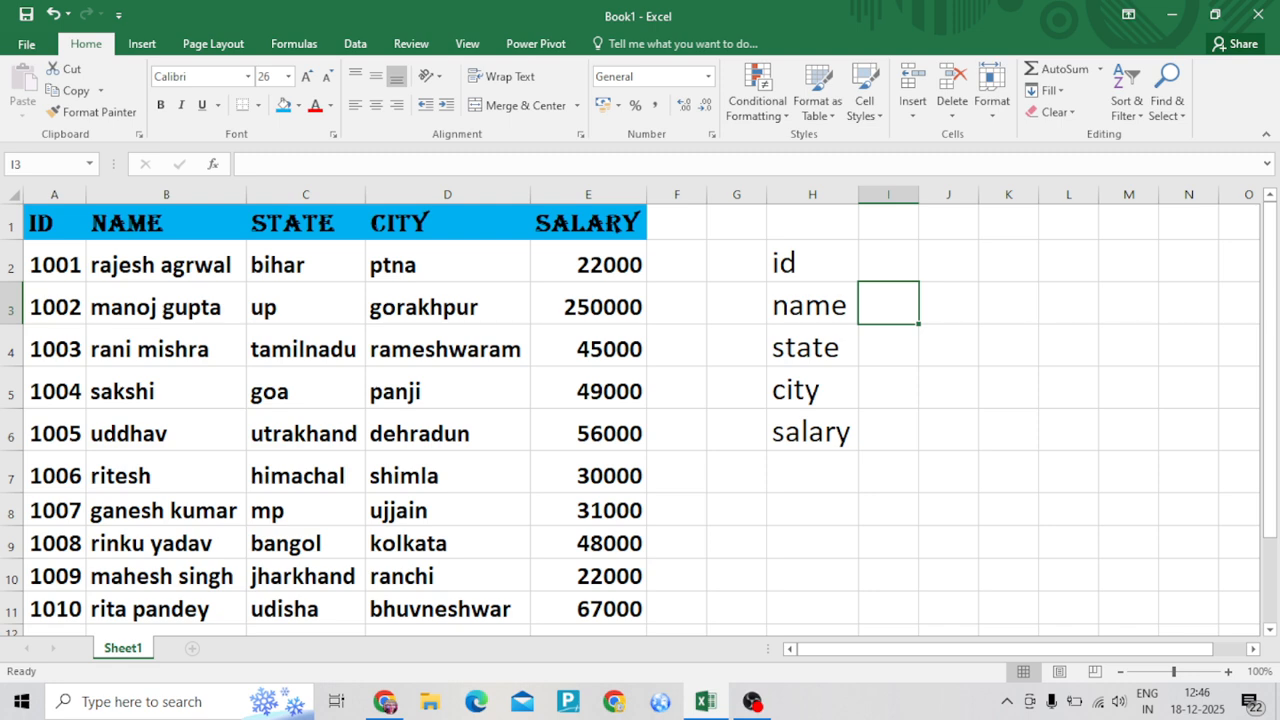
type("=v")
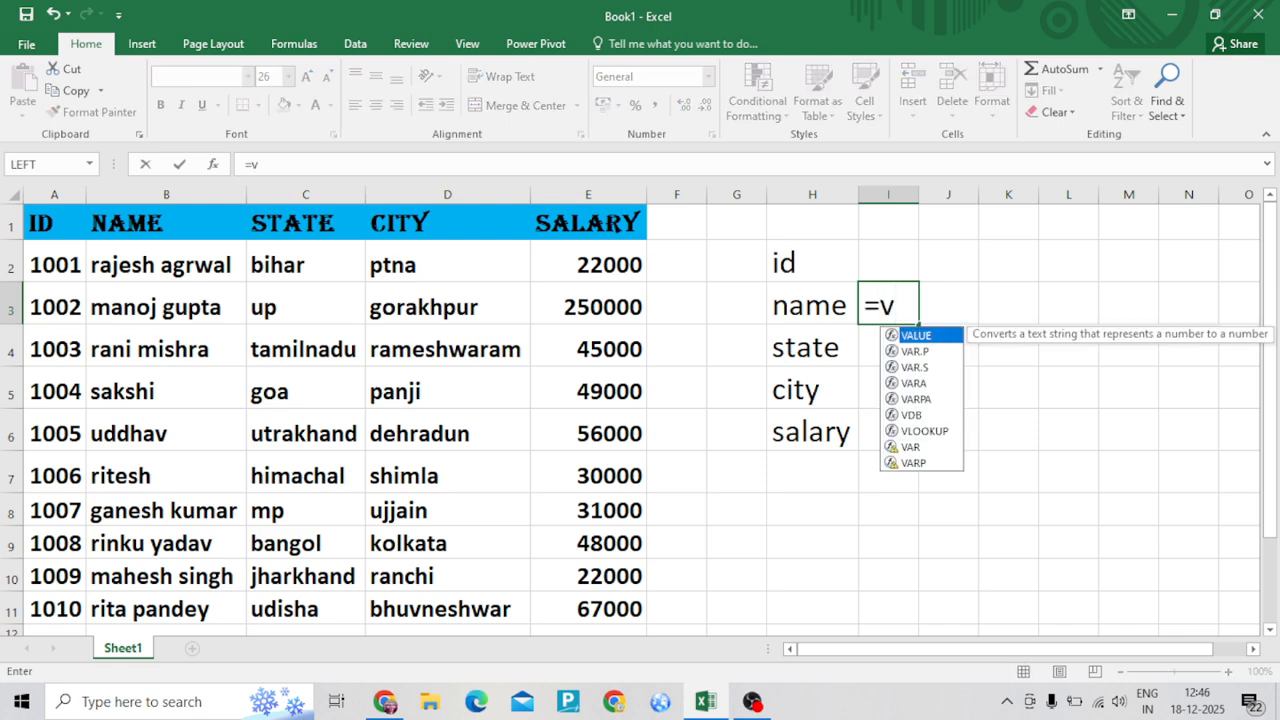
type("loo")
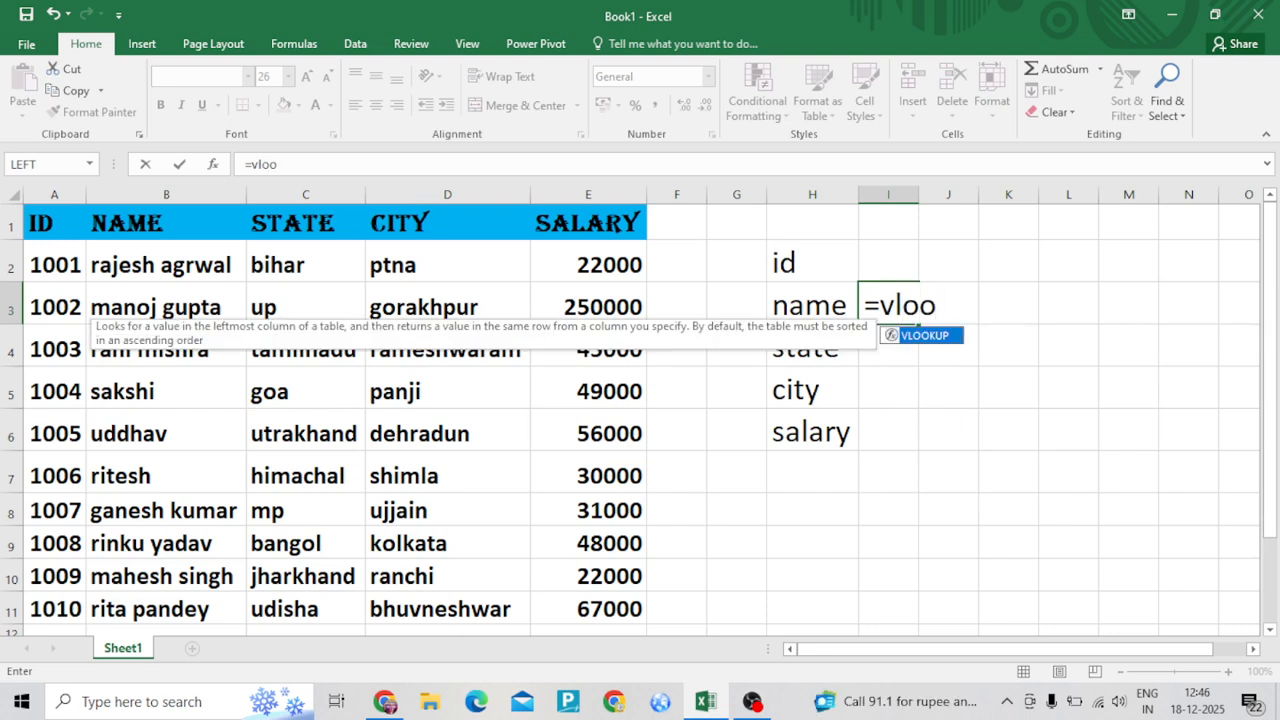
key("Tab")
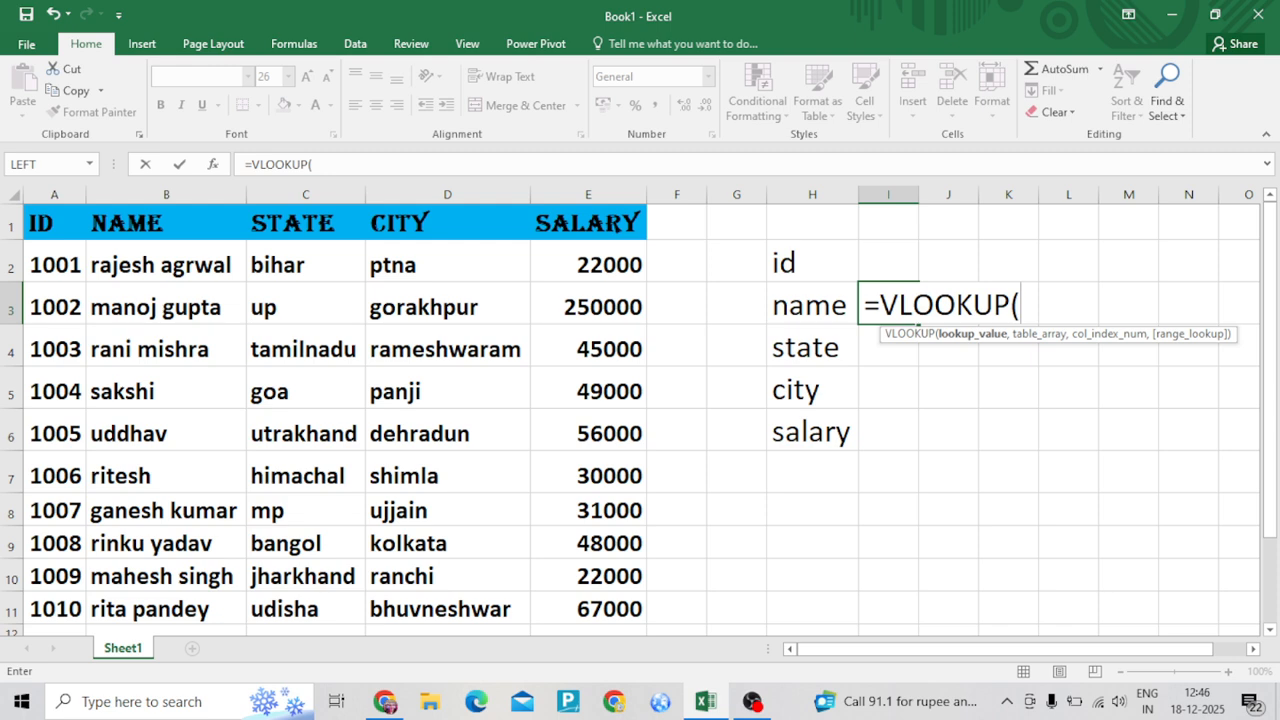
type("I2")
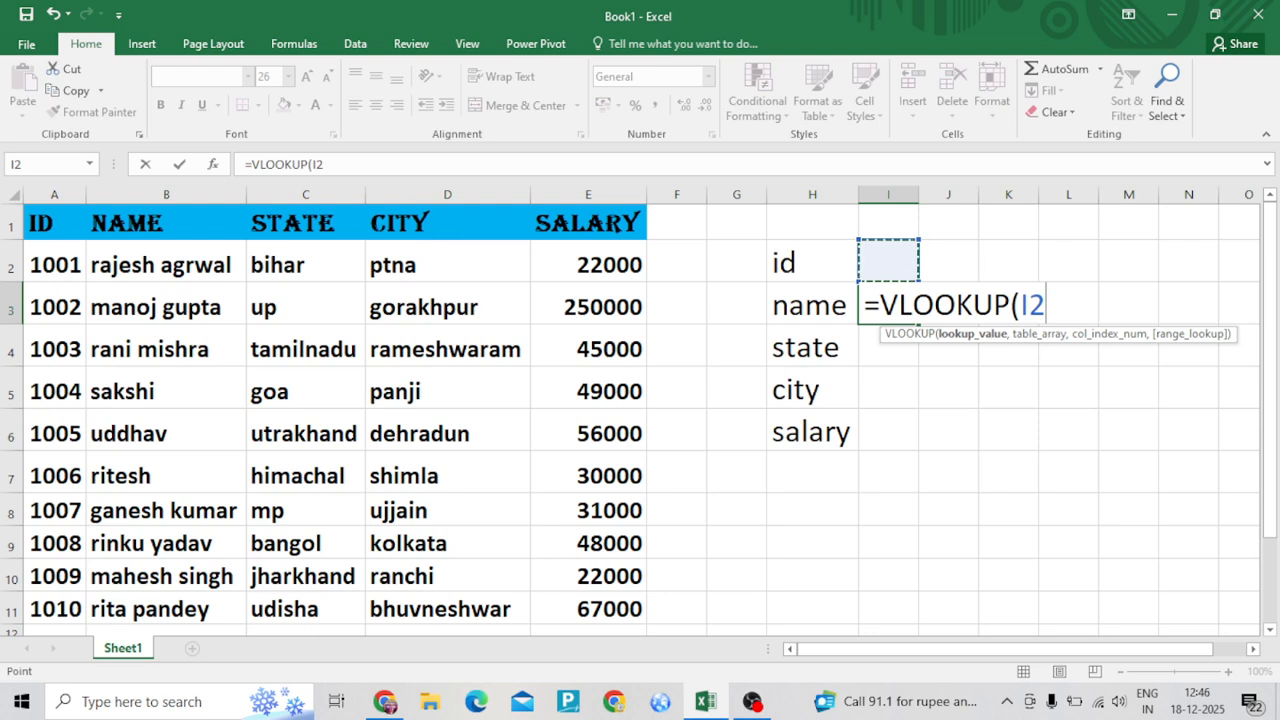
type(",")
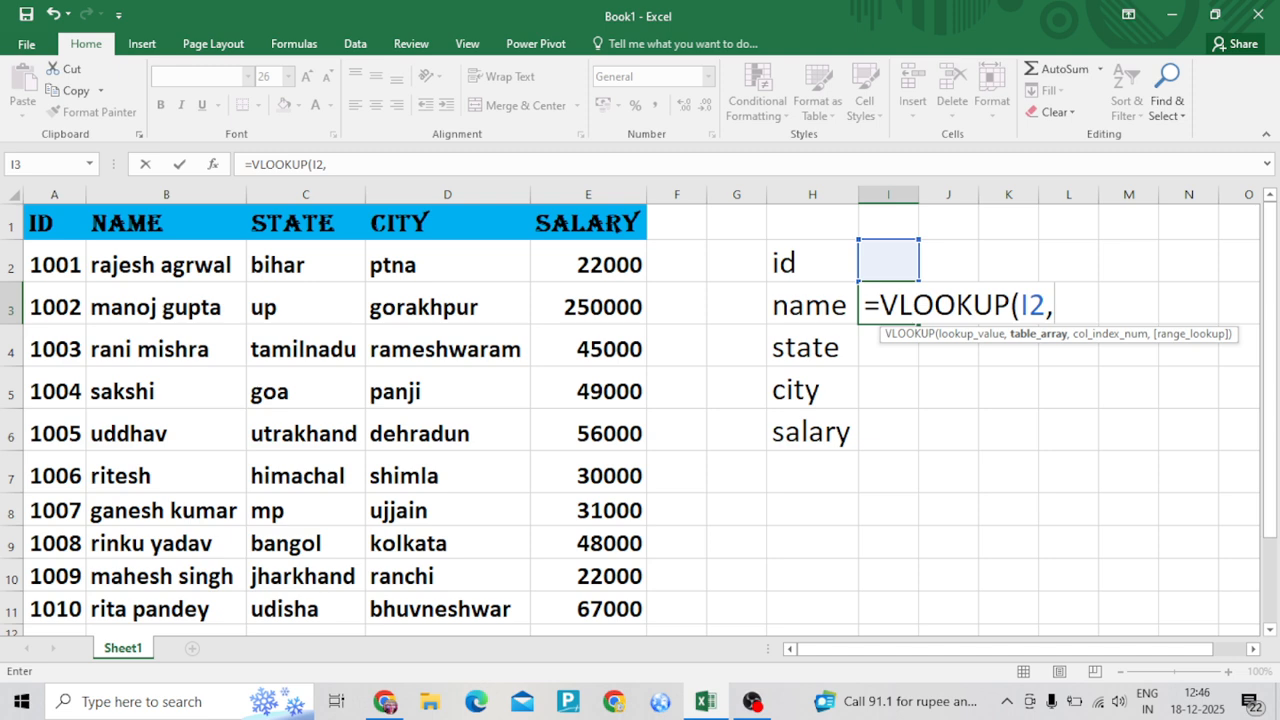
left_click_drag(54, 223, 600, 609)
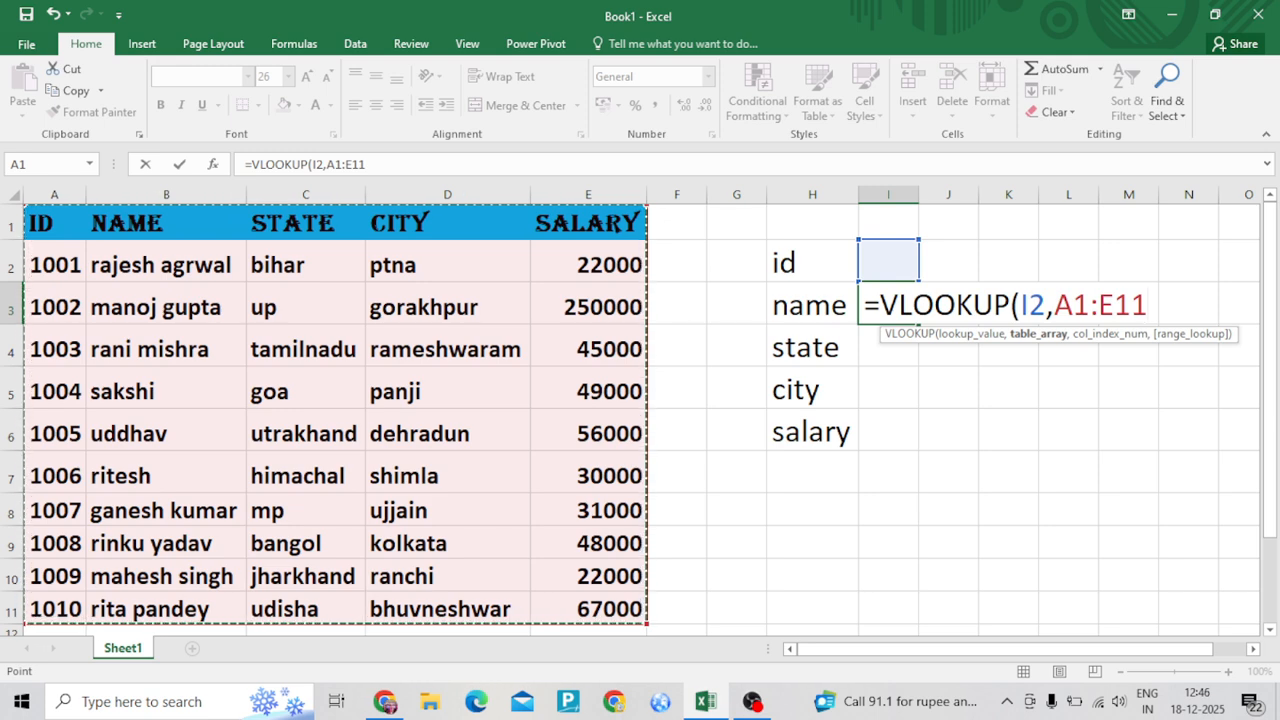
type(",")
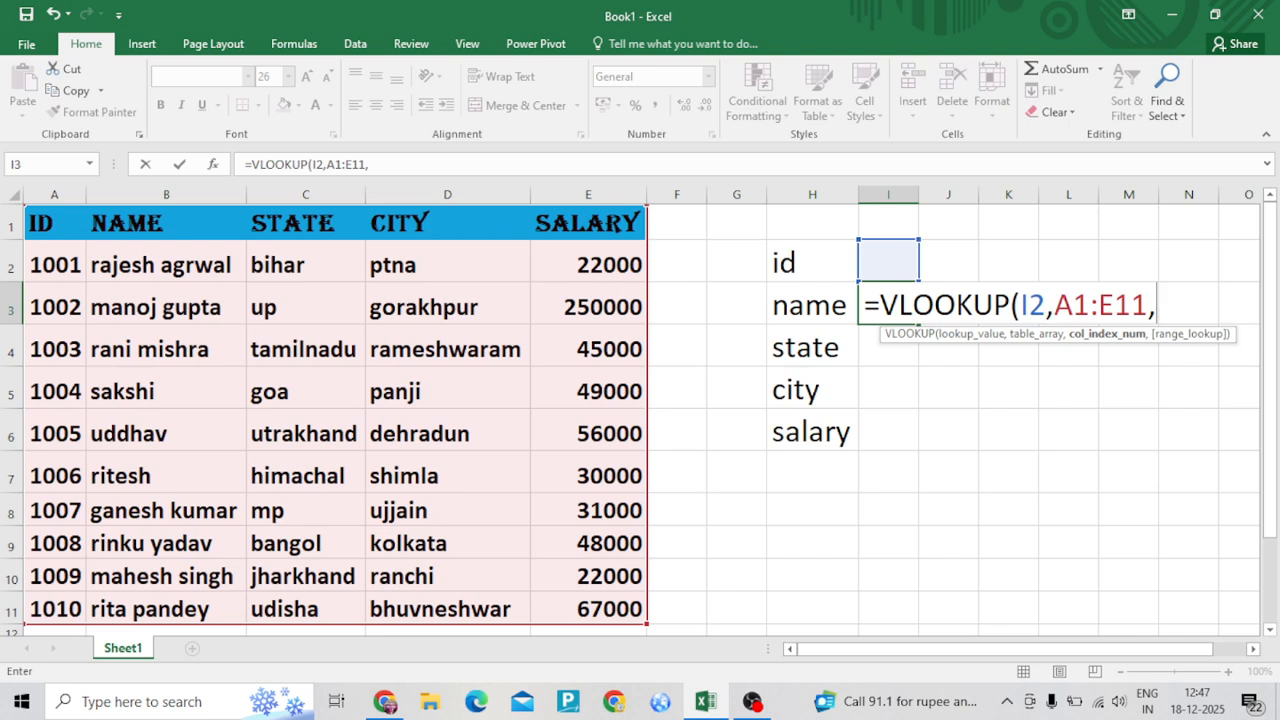
type("2,")
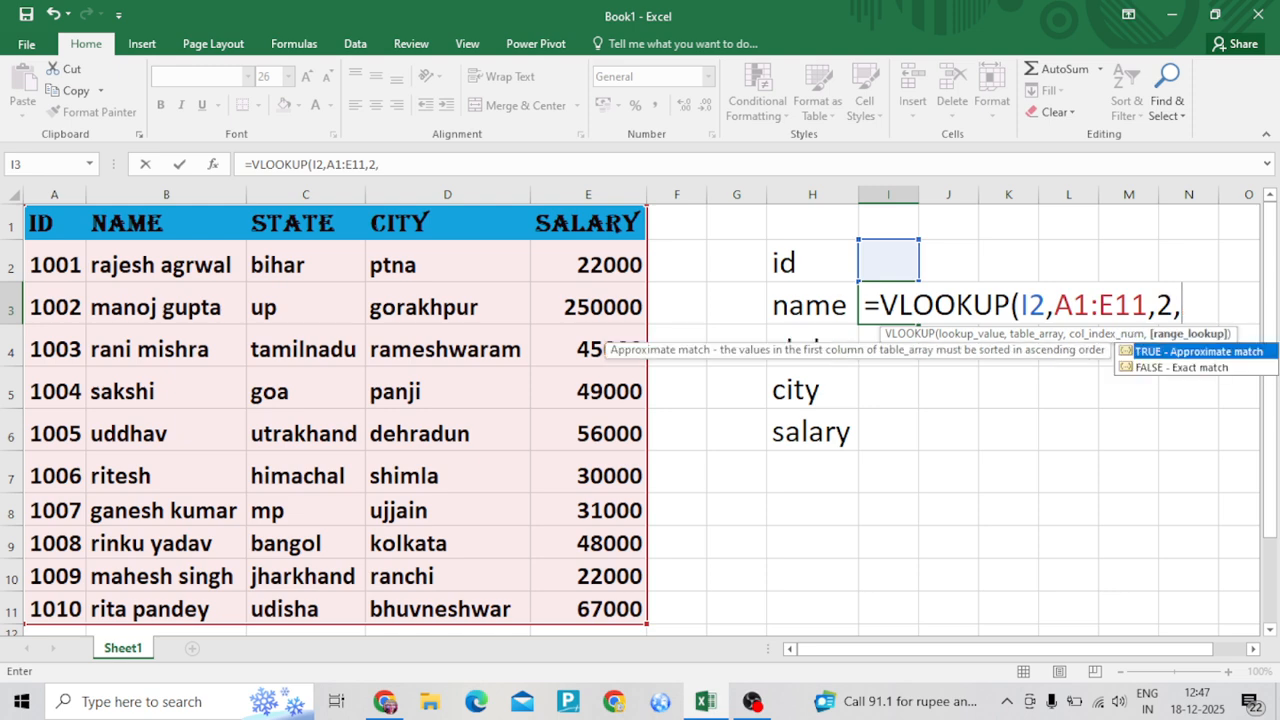
type("0)")
key("Return")
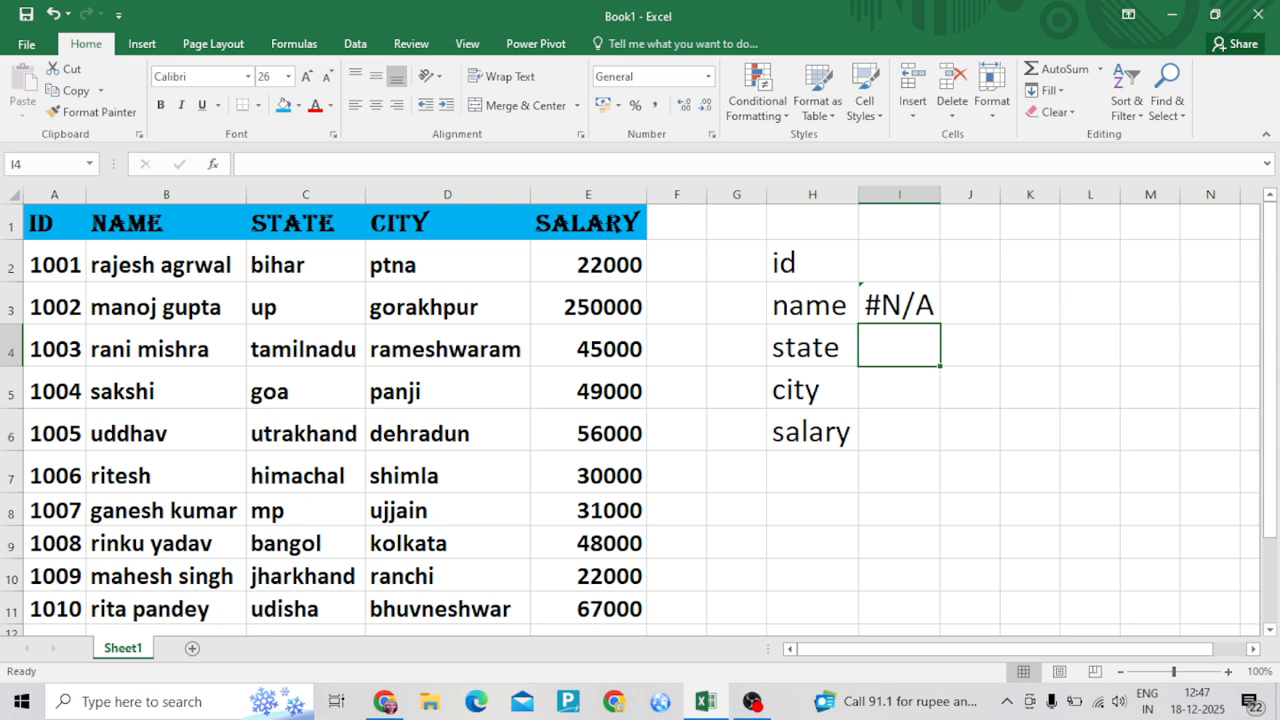
- Enter the ID of the table's first record in cell I2 and widen column I to fit the full name
left_click(899, 262)
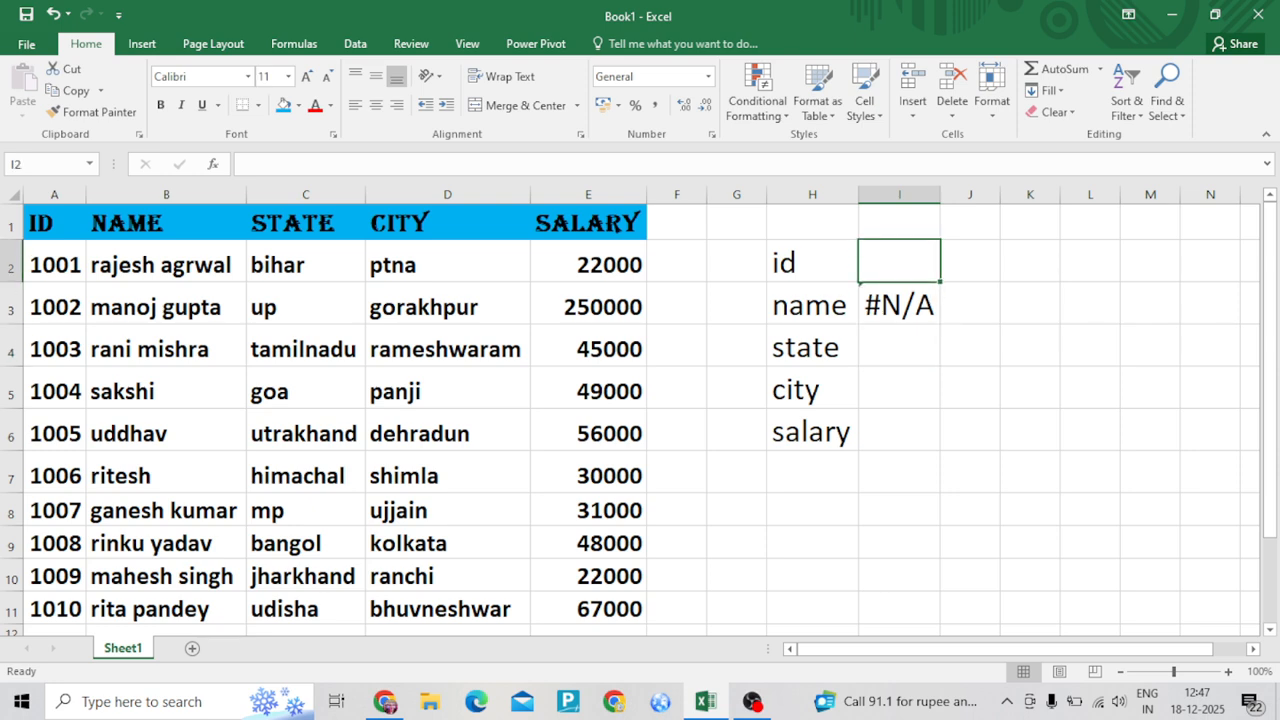
type("1")
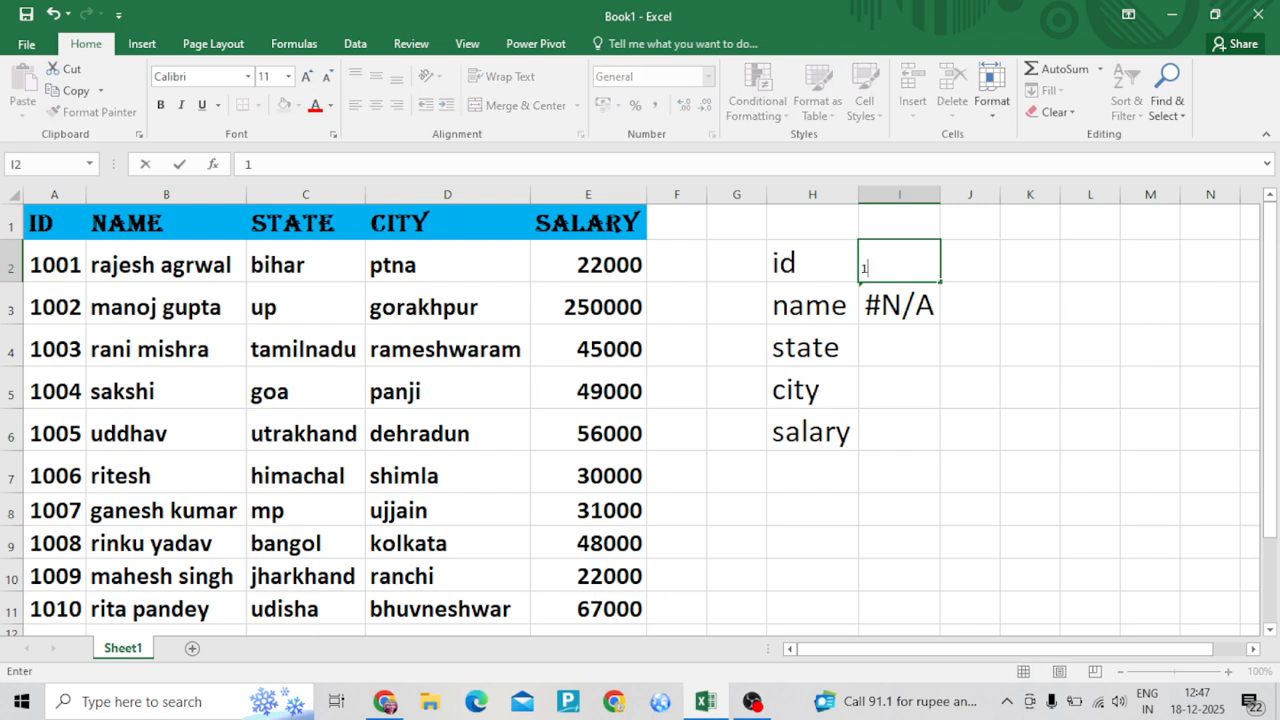
type("001")
key("Return")
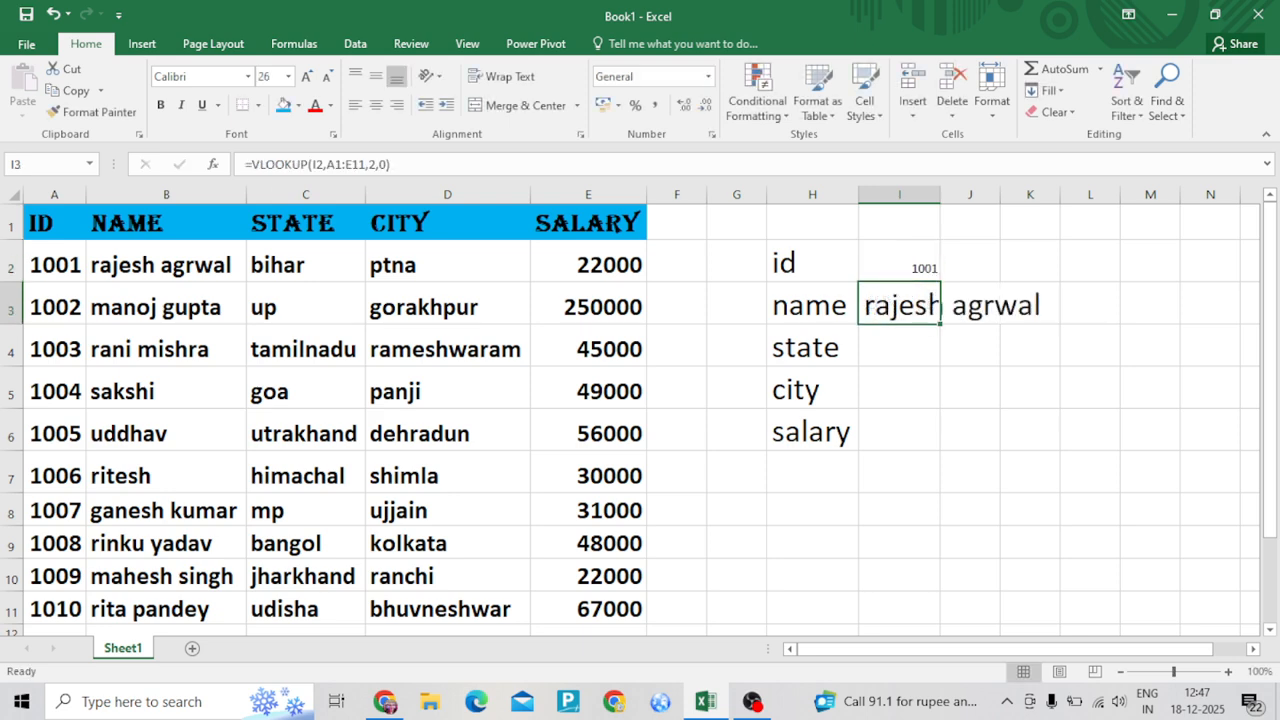
left_click_drag(940, 194, 1052, 194)
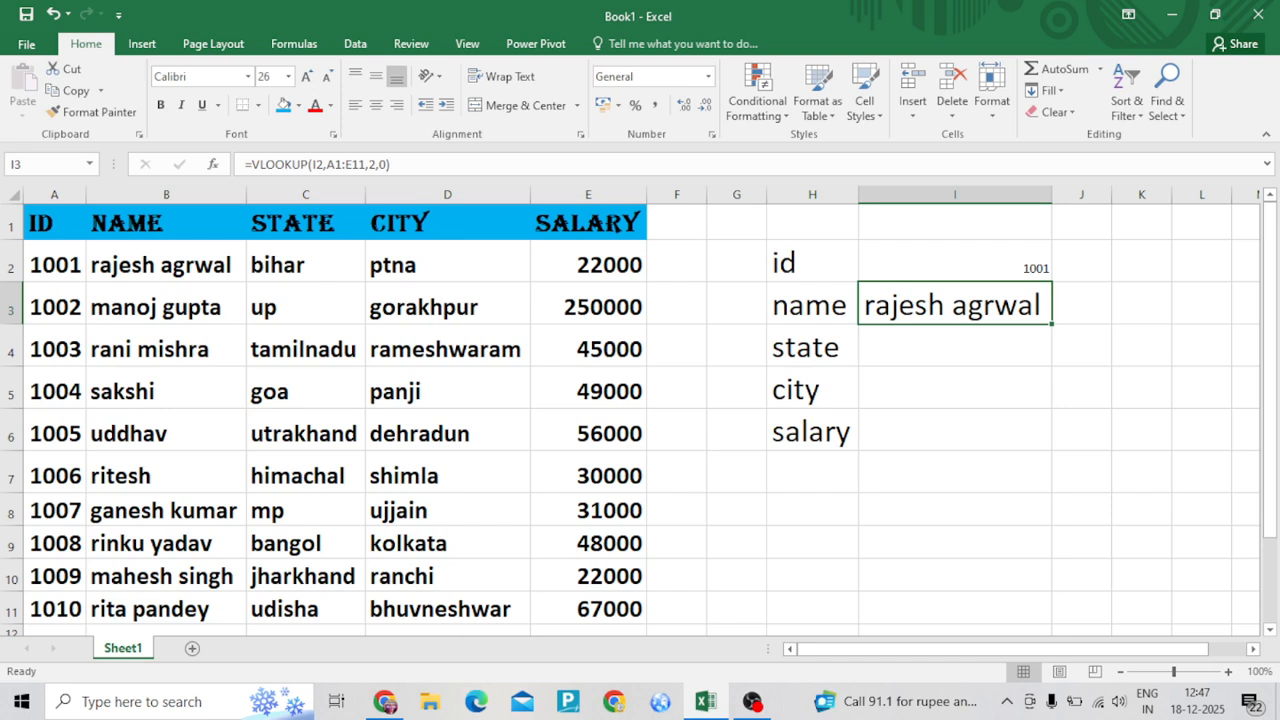
- Enlarge the font of the ID value in cell I2 to size 28
left_click(955, 261)
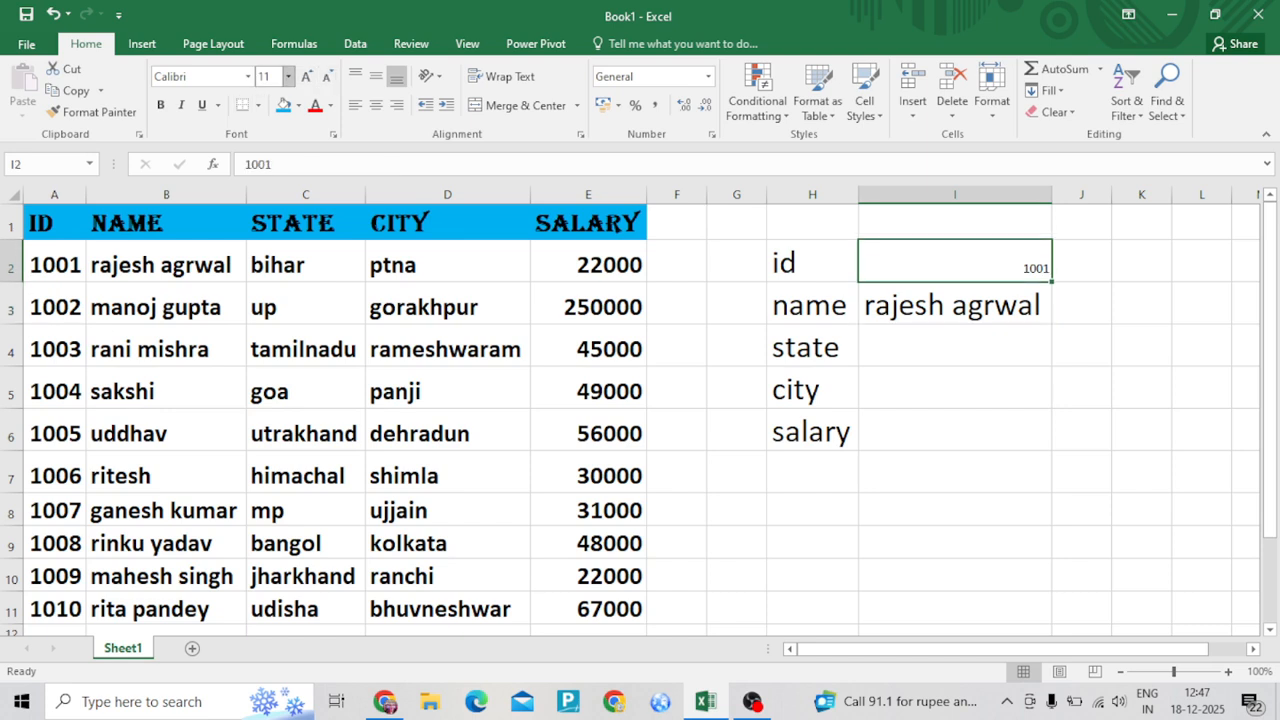
left_click(306, 76)
left_click(306, 76)
left_click(306, 76)
left_click(306, 76)
left_click(306, 76)
left_click(306, 76)
left_click(306, 76)
left_click(306, 76)
left_click(306, 76)
left_click(306, 76)
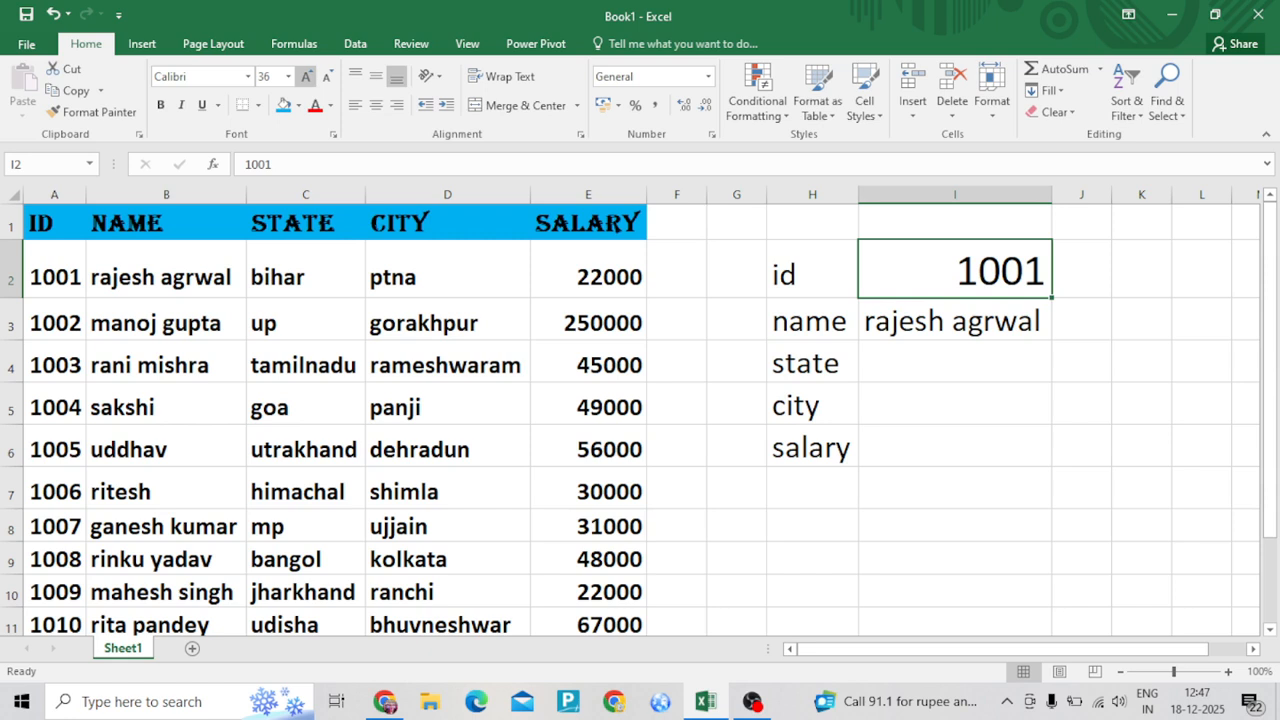
left_click(327, 76)
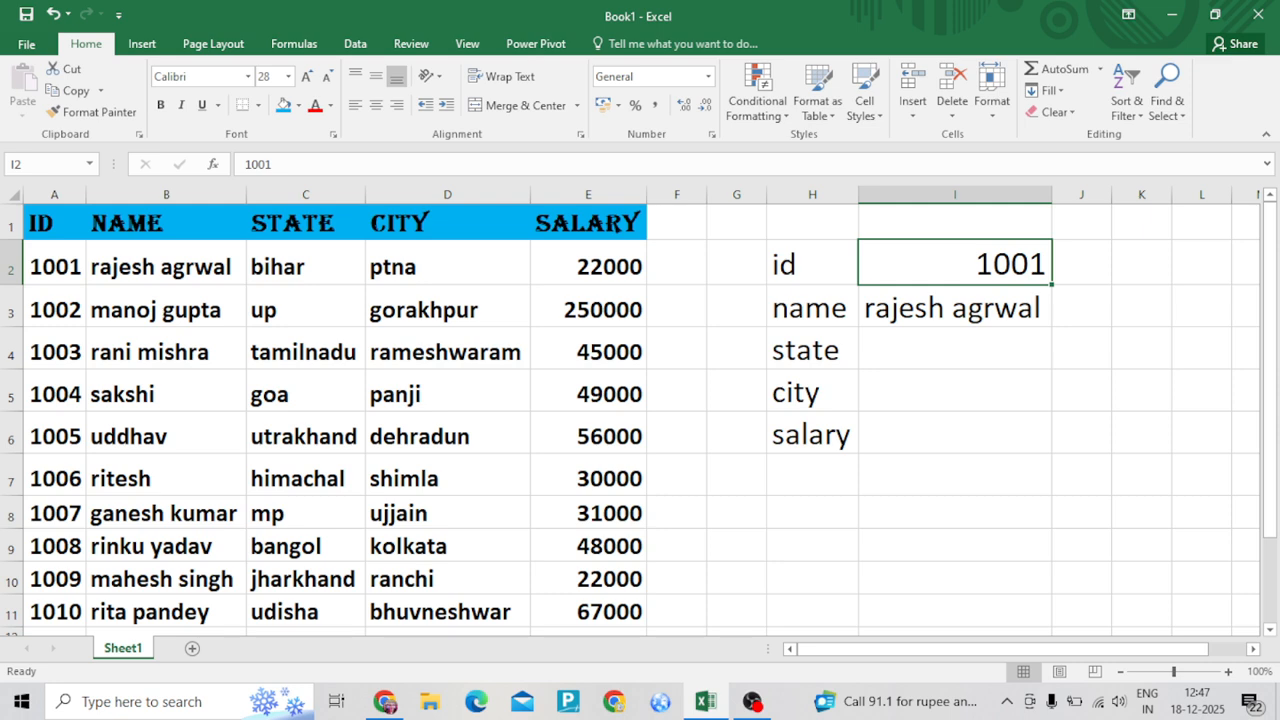
- Replace the lookup value in cell I2 with the ID of the table's fourth record
type("100")
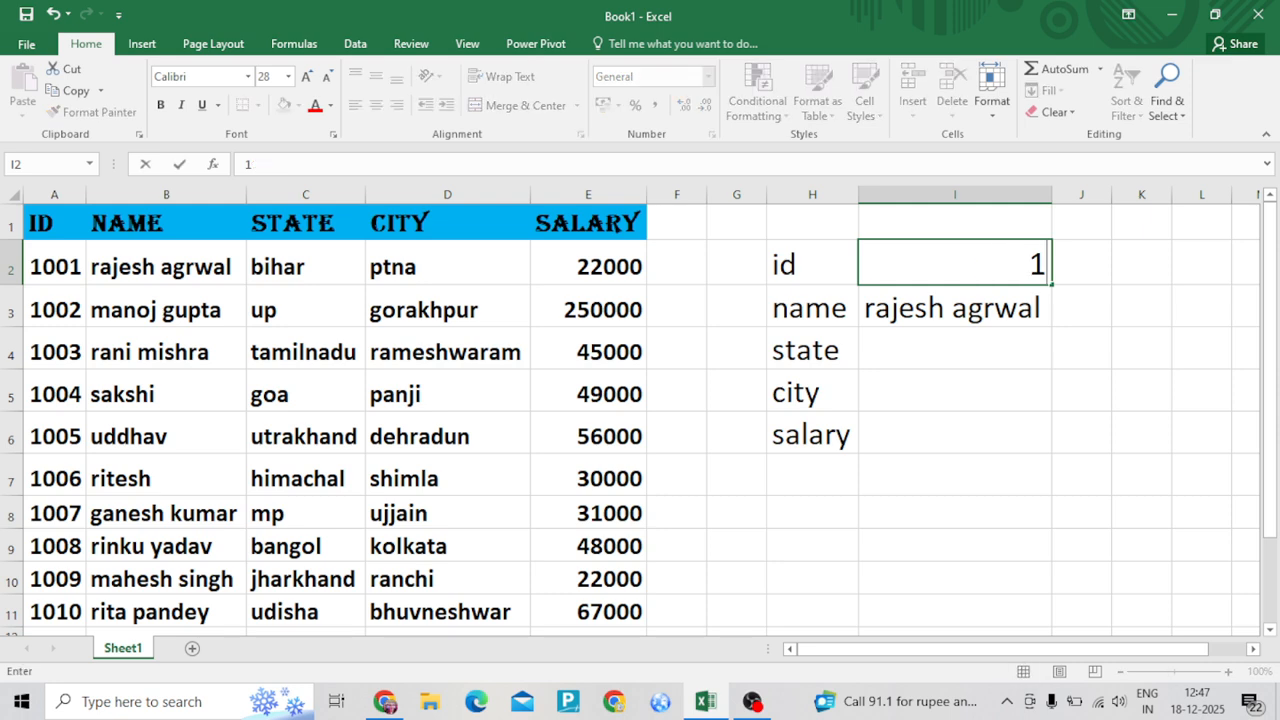
type("4")
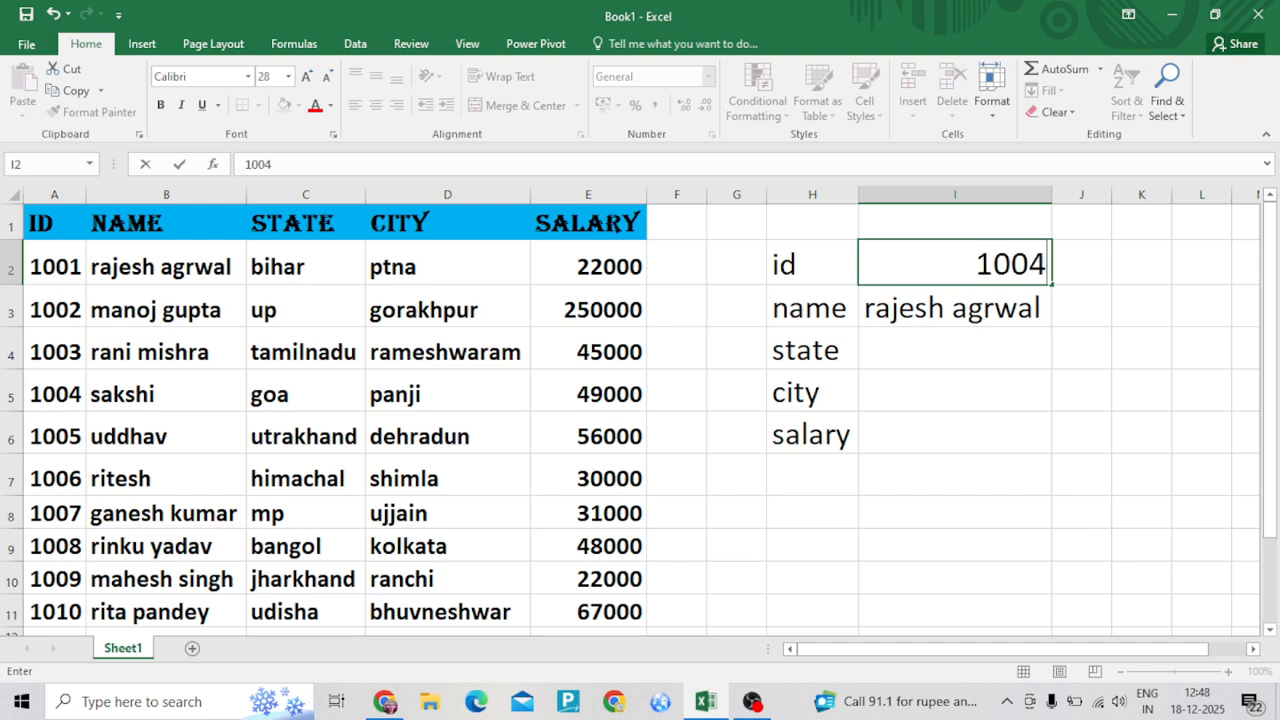
key("Return")
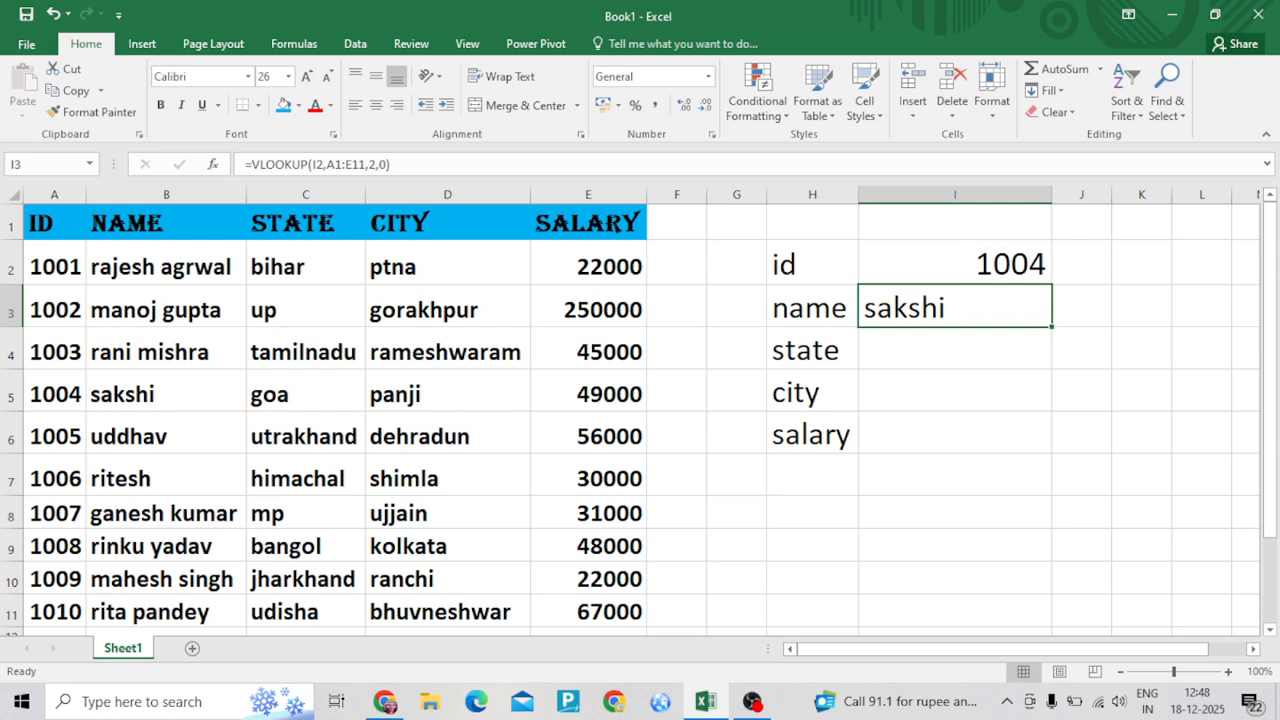
- Enter the formula =VLOOKUP(I2,A1:E11,3,0) in cell I4 to look up the state
left_click(954, 349)
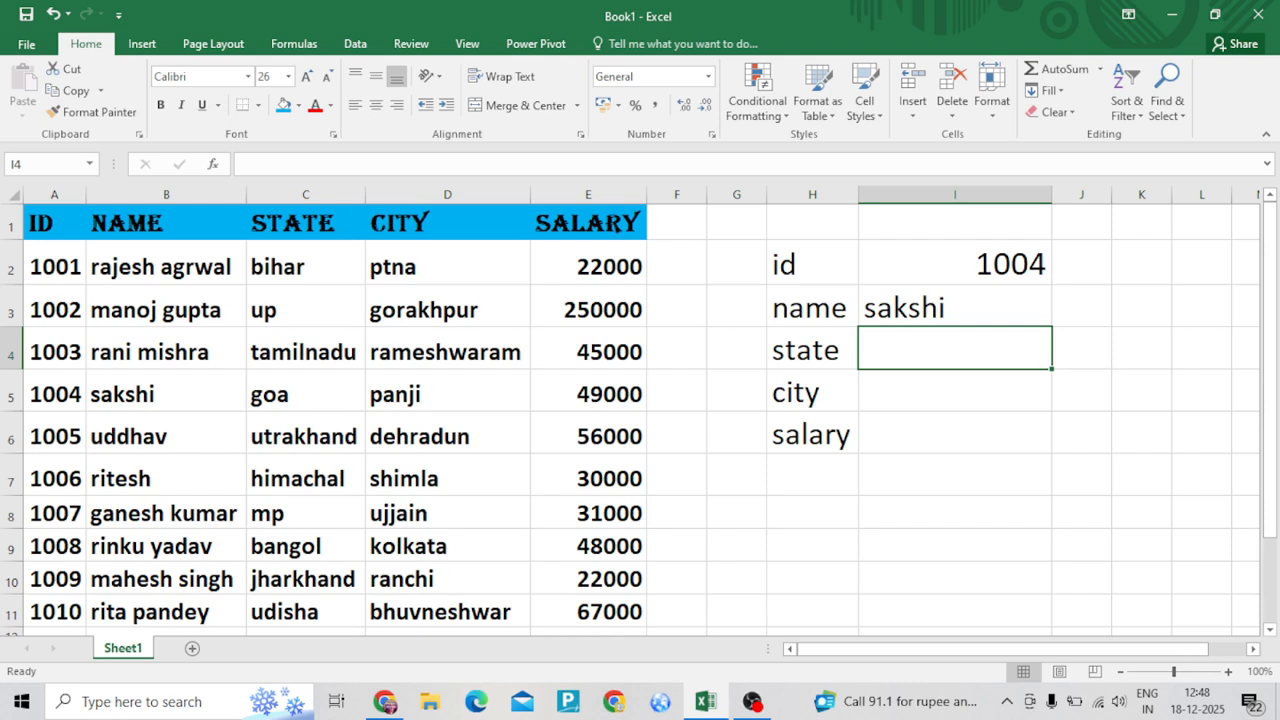
type("v")
key("BackSpace")
type("=")
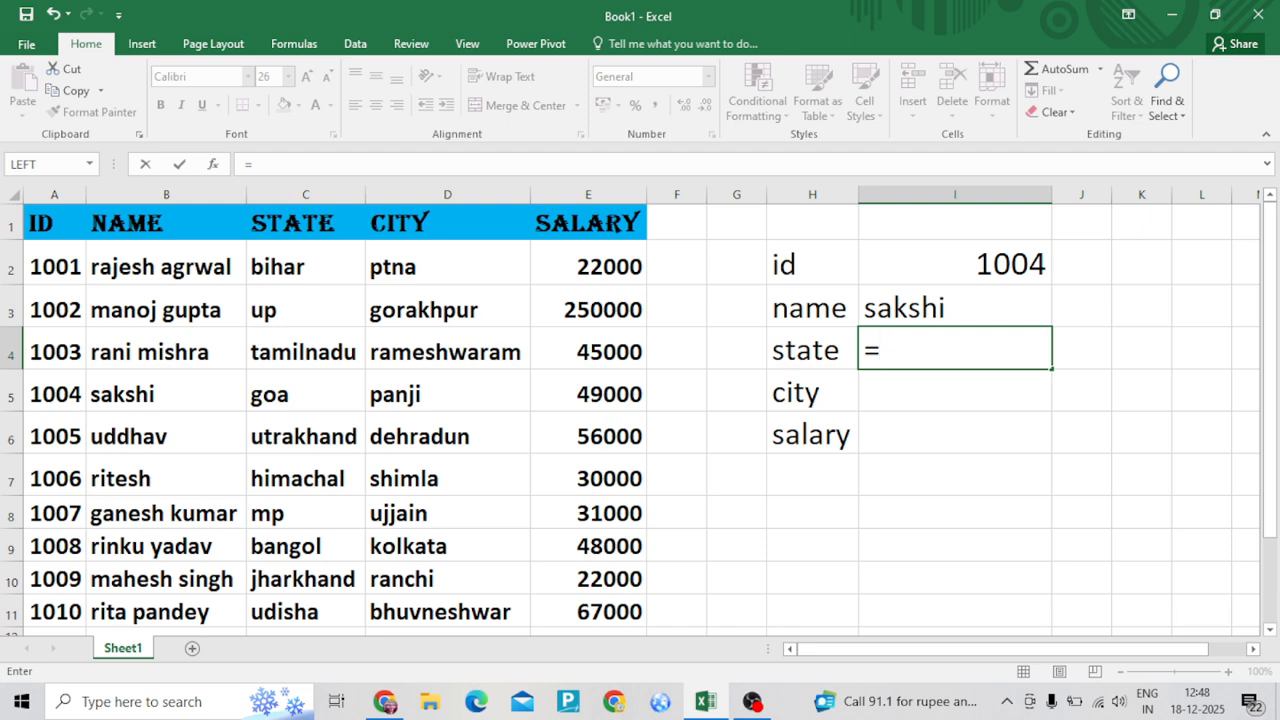
type("vl")
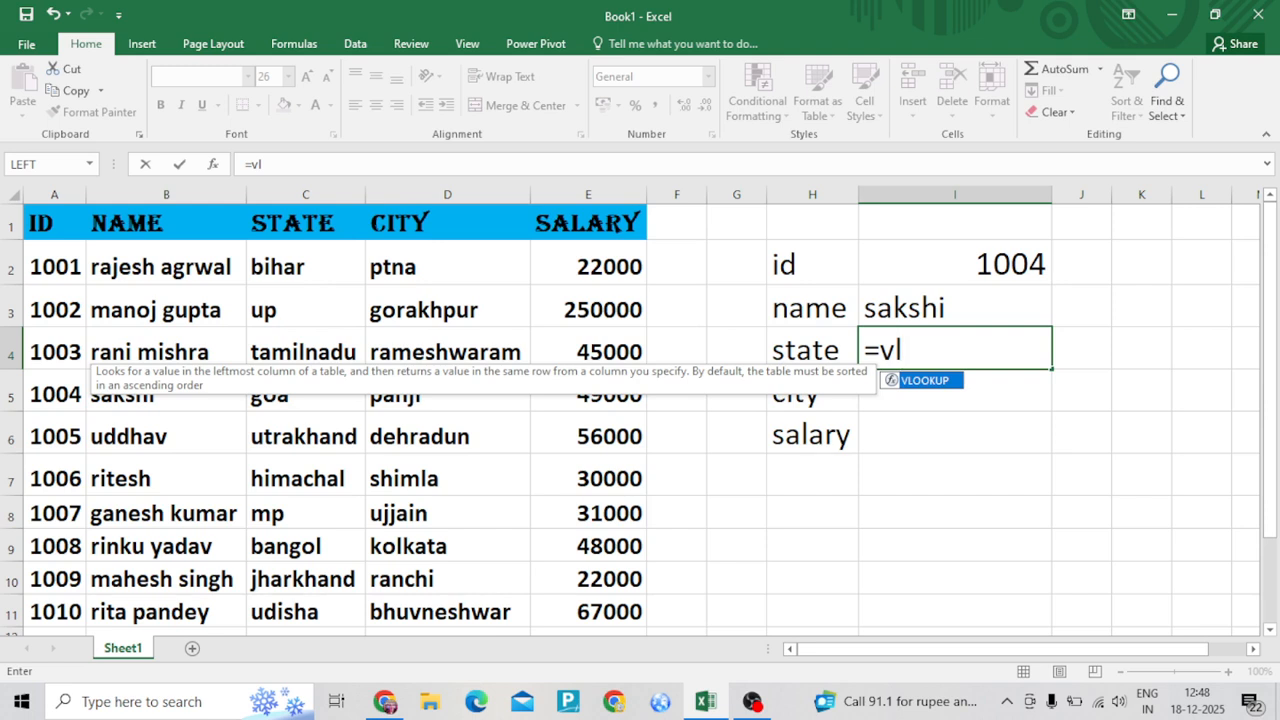
key("Tab")
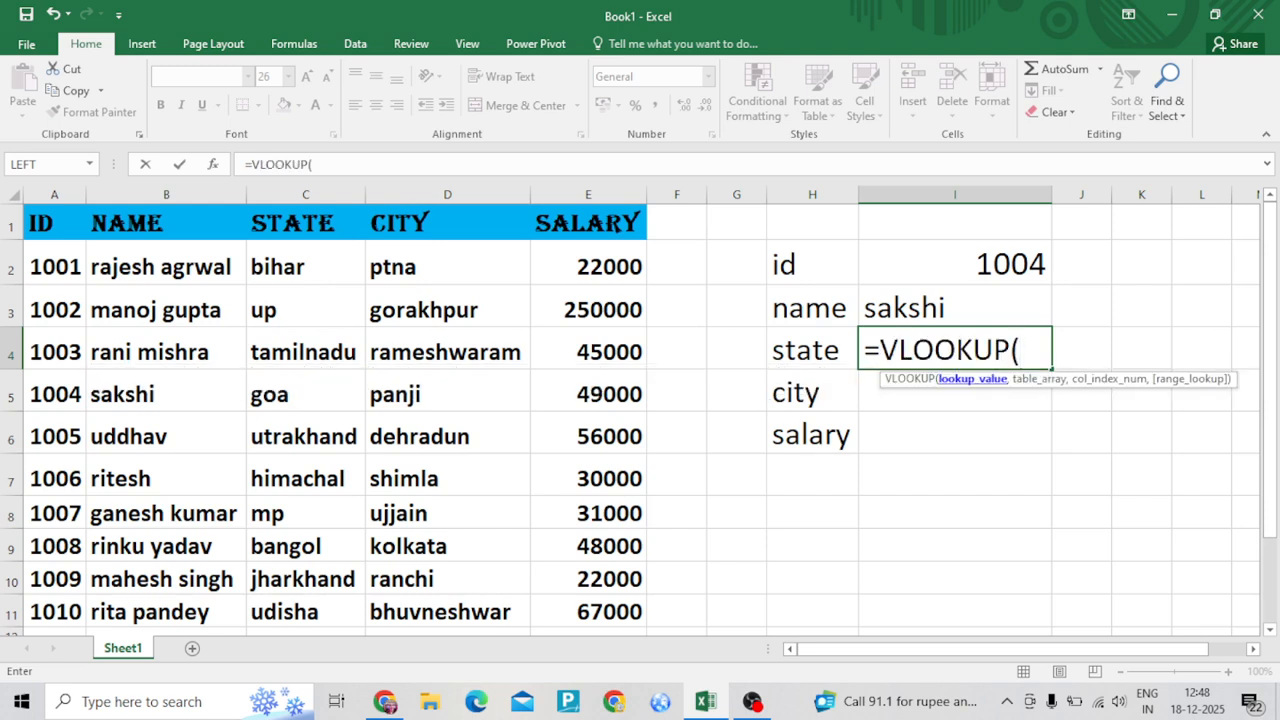
left_click(955, 264)
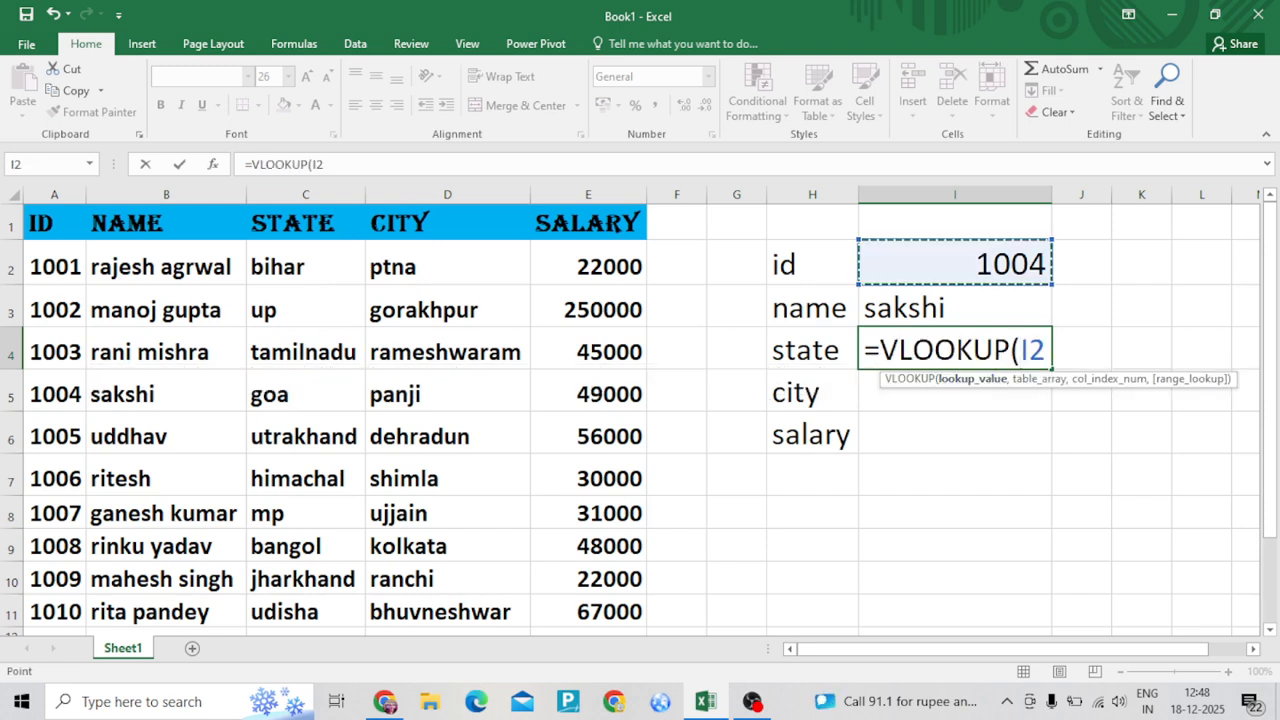
type(",")
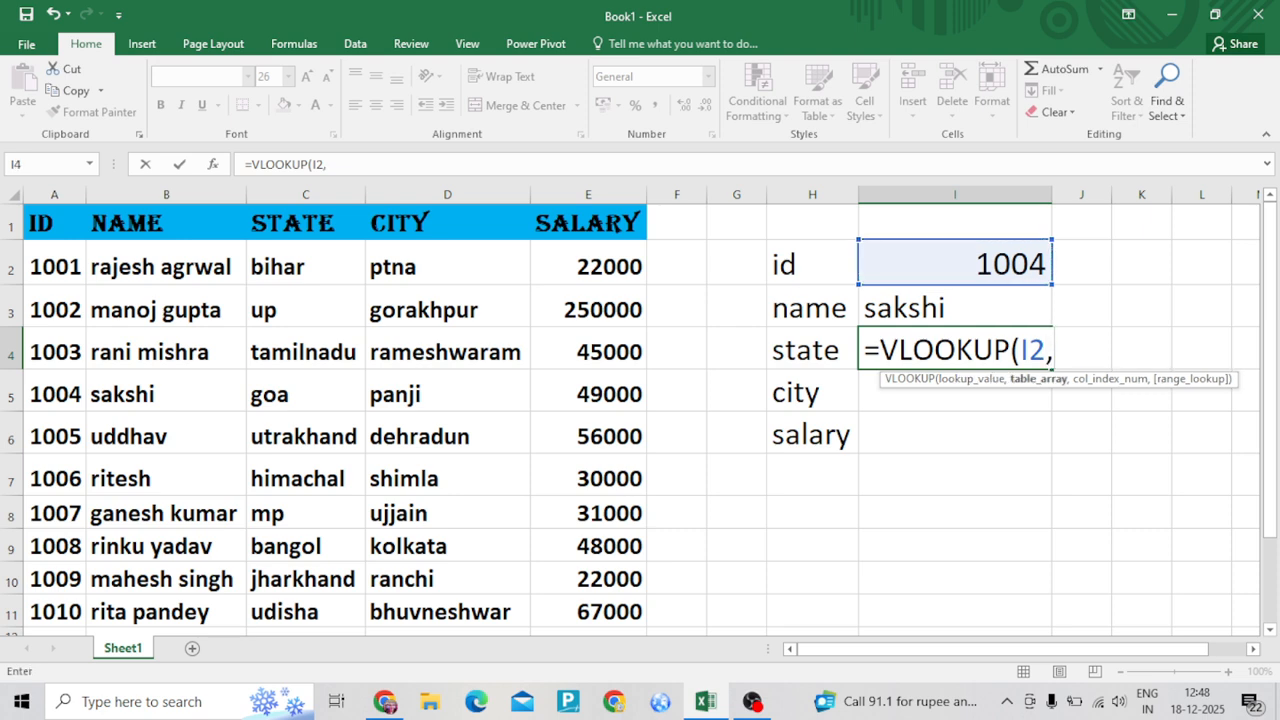
left_click_drag(55, 222, 595, 492)
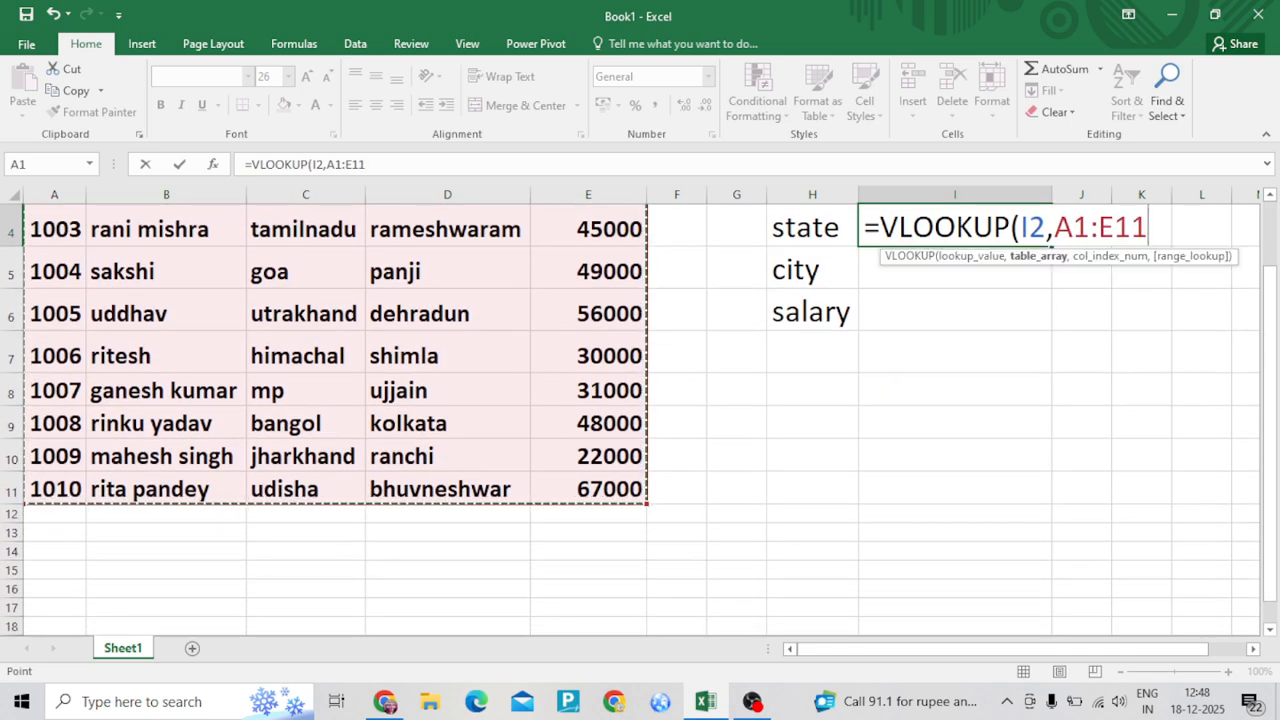
type(",")
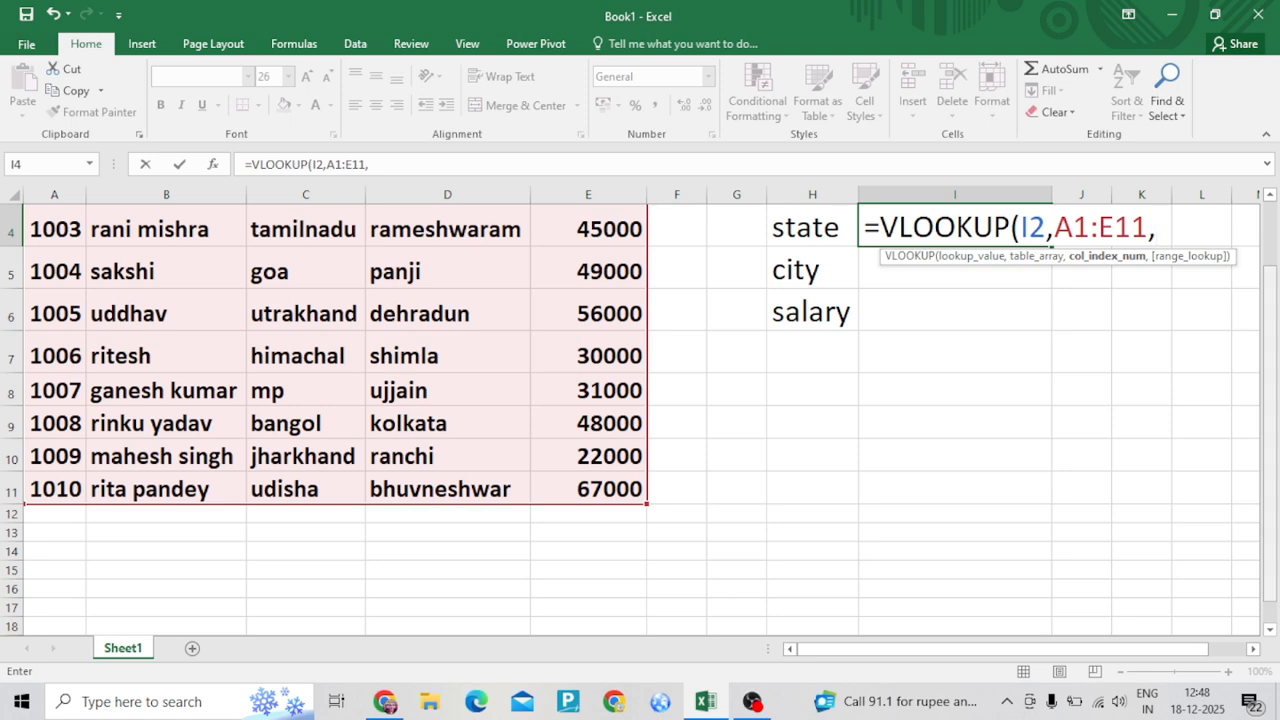
left_click_drag(1270, 395, 1270, 331)
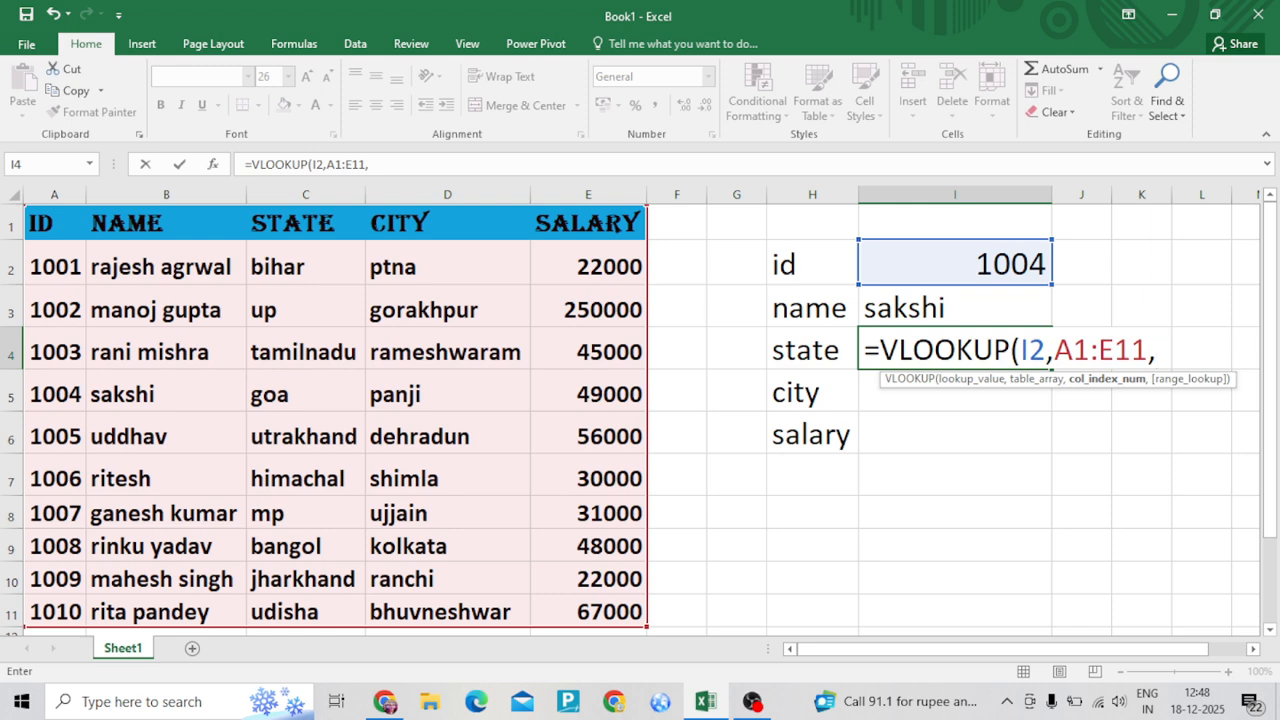
type("3,")
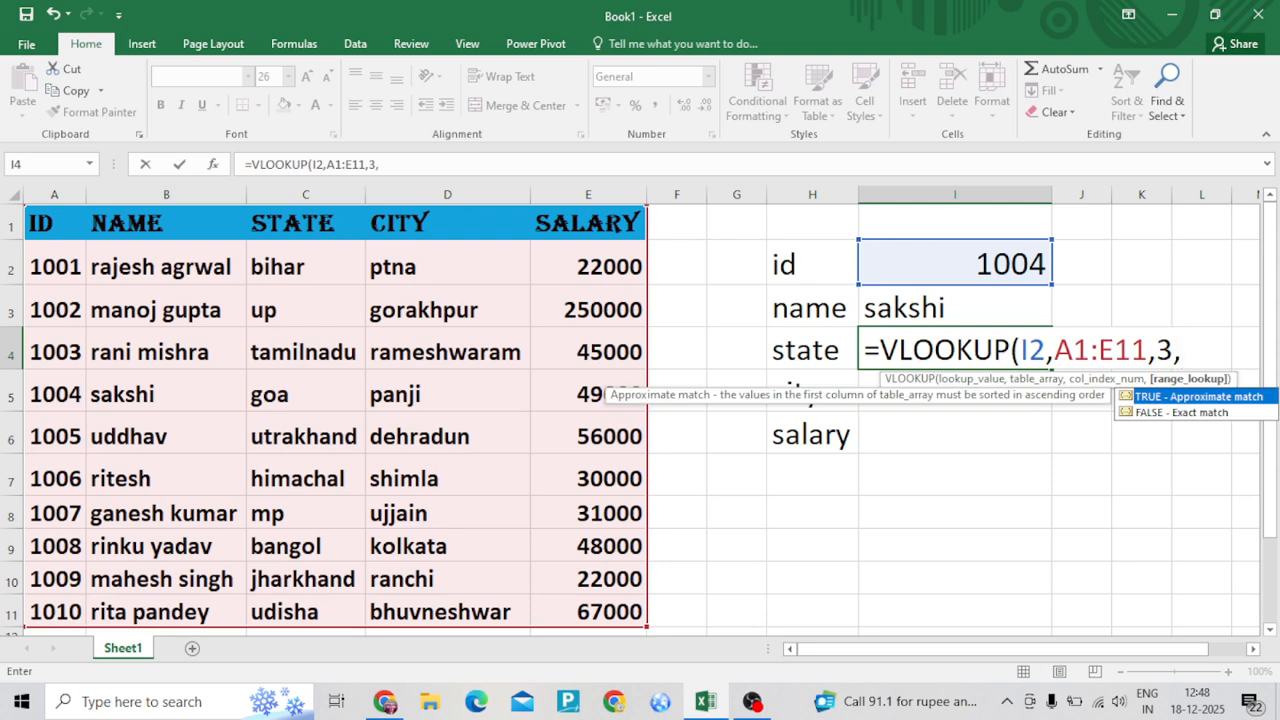
key("Down")
type("0)")
key("Return")
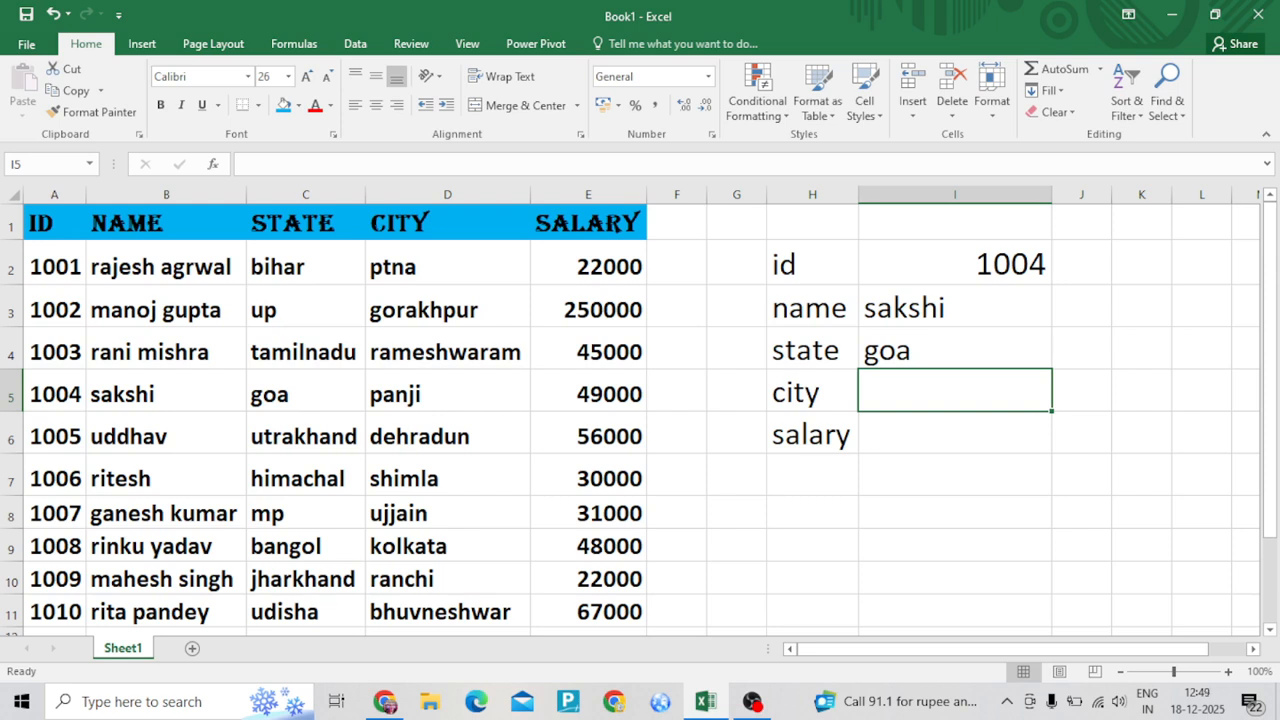
- Enter the formula =VLOOKUP(I2,A1:E11,4,0) in cell I5 to look up the city
type("=v")
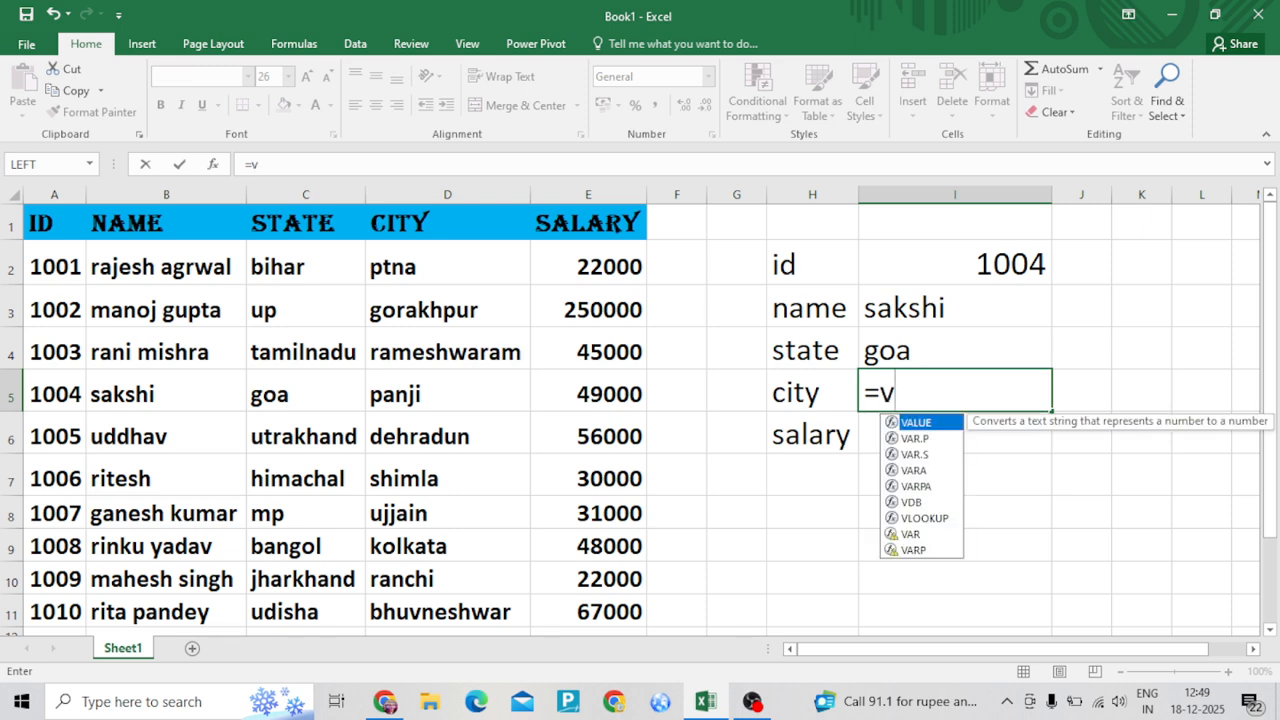
type("lo")
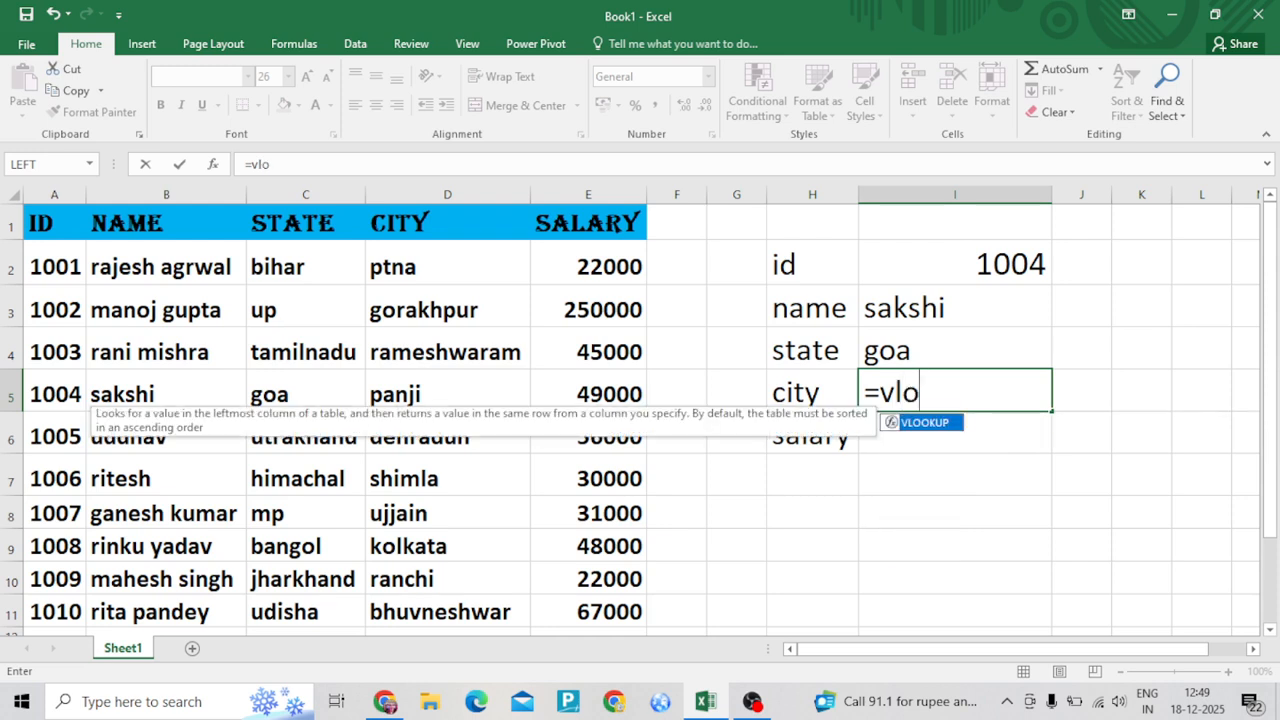
key("Tab")
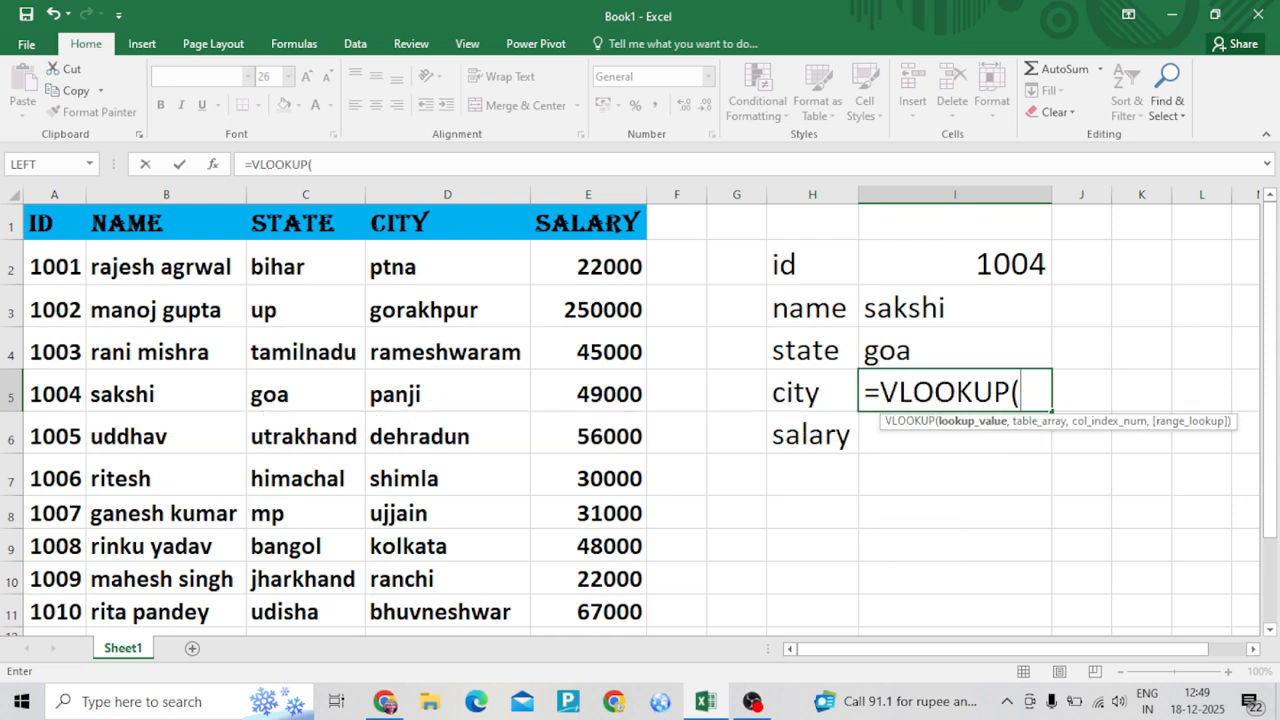
left_click(955, 264)
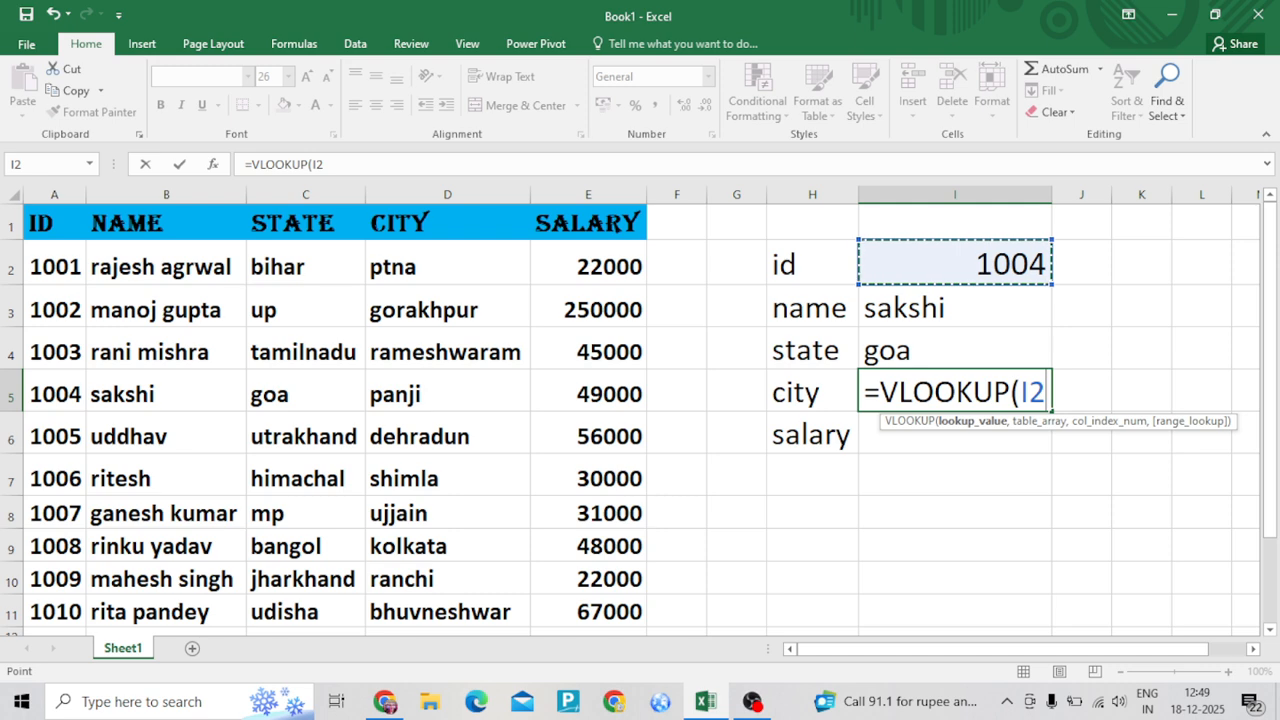
type(",")
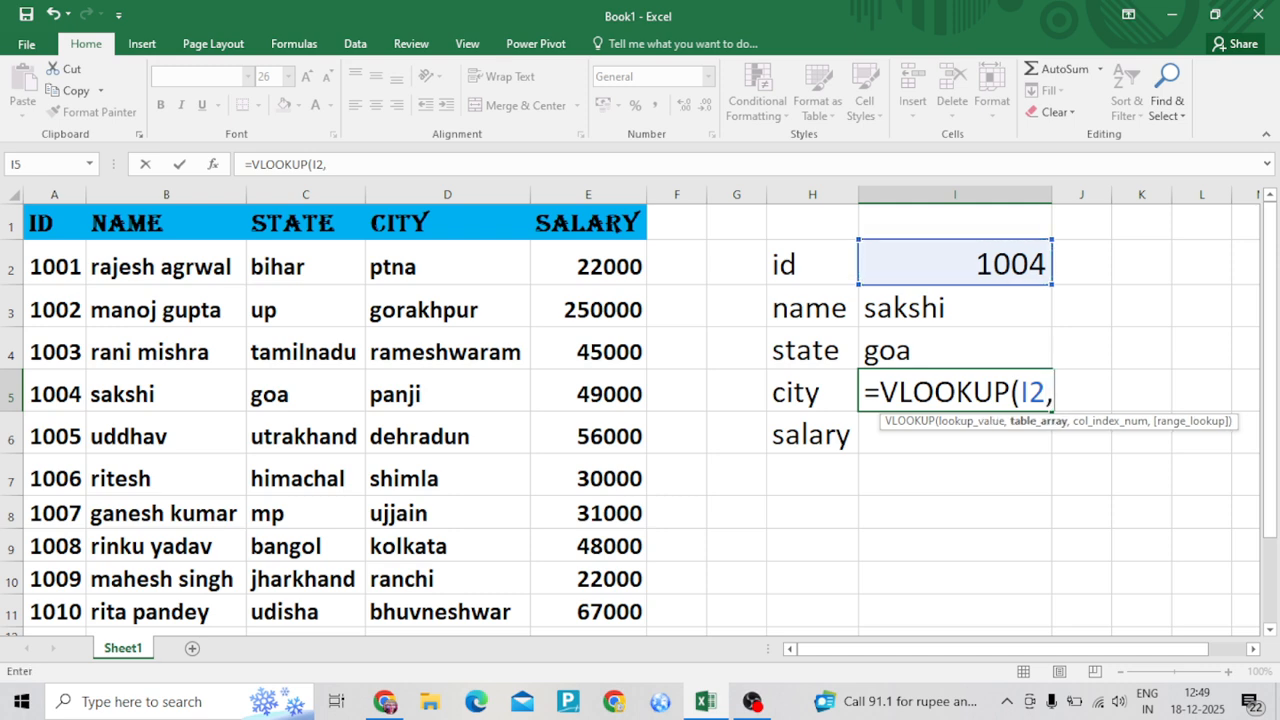
left_click_drag(55, 222, 600, 612)
type(",")
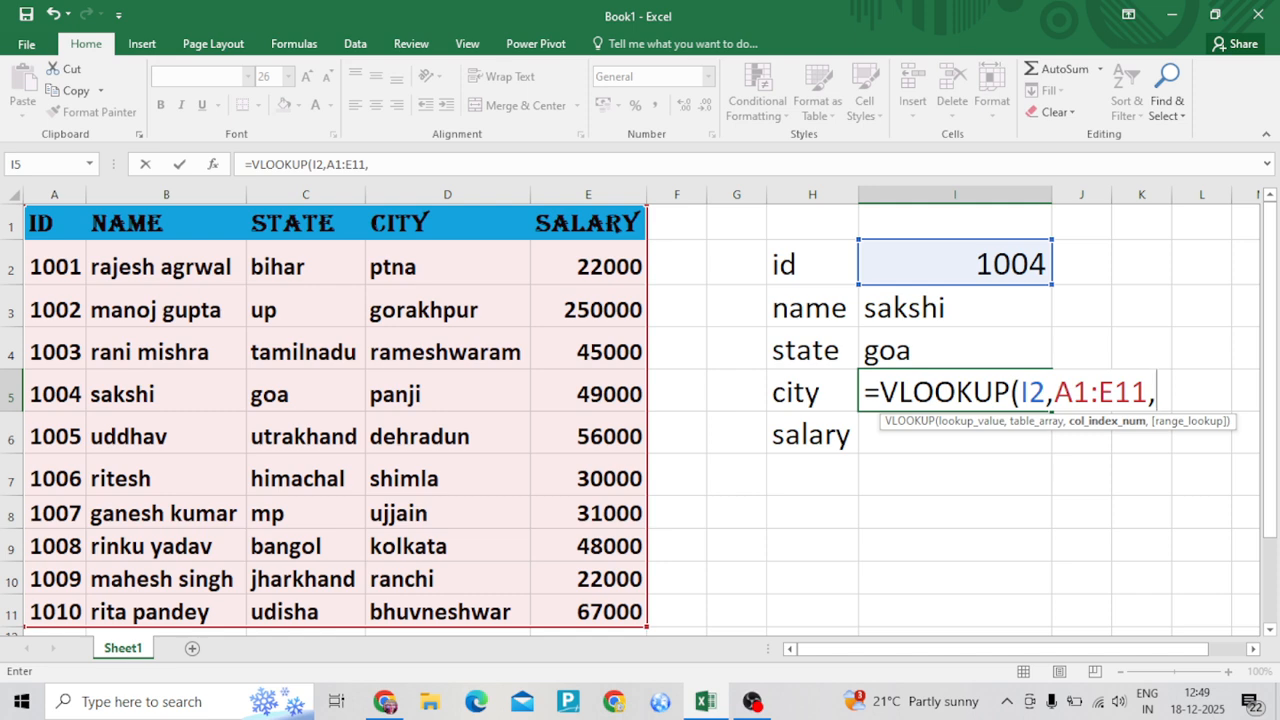
type("4,")
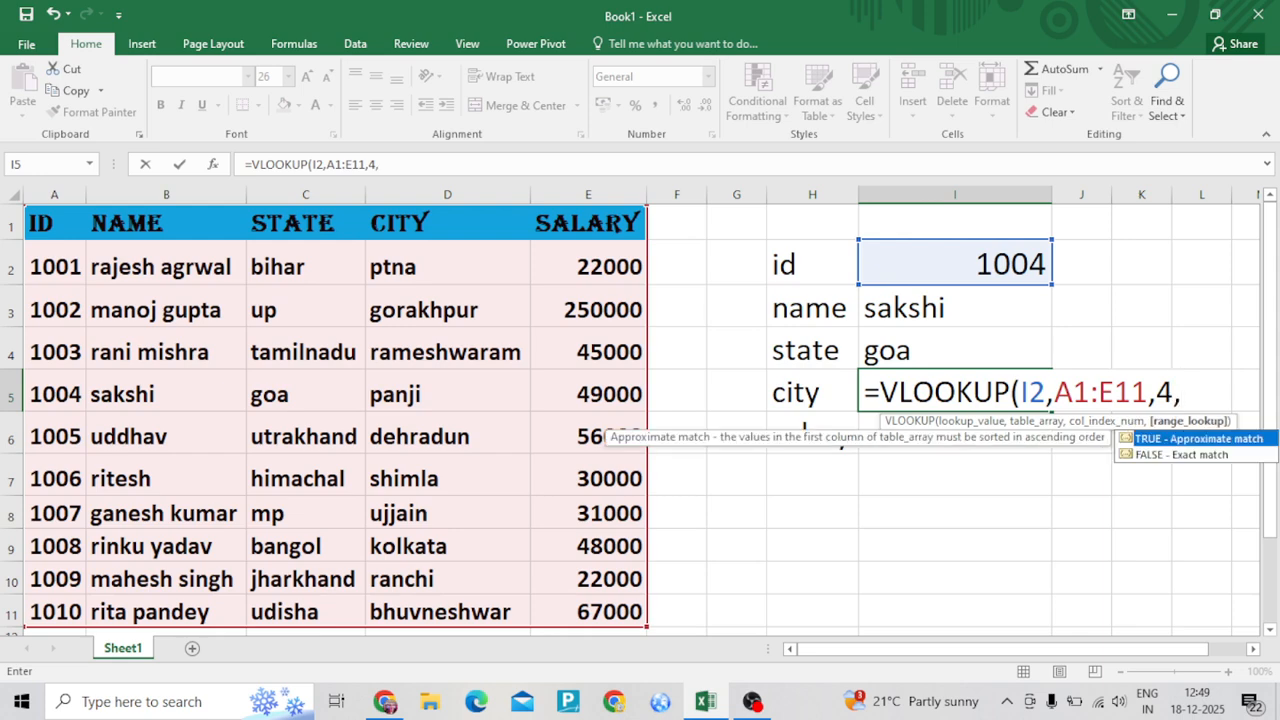
type("0)")
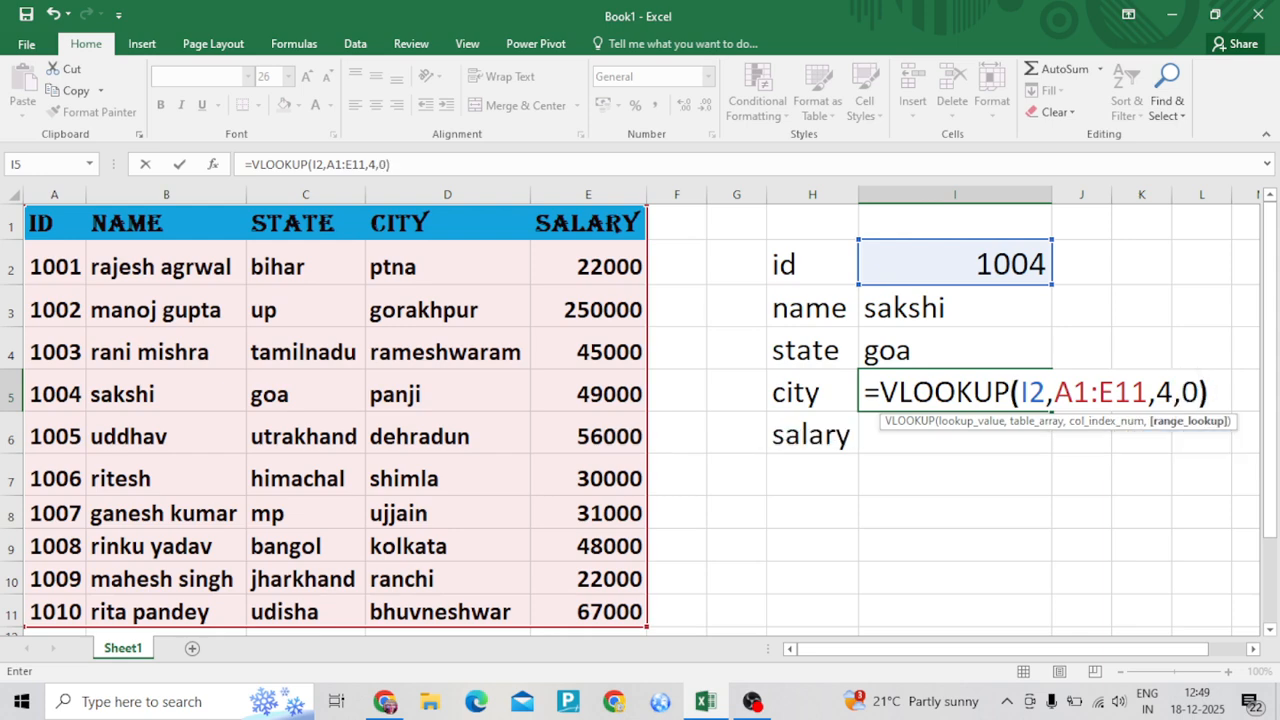
key("Return")
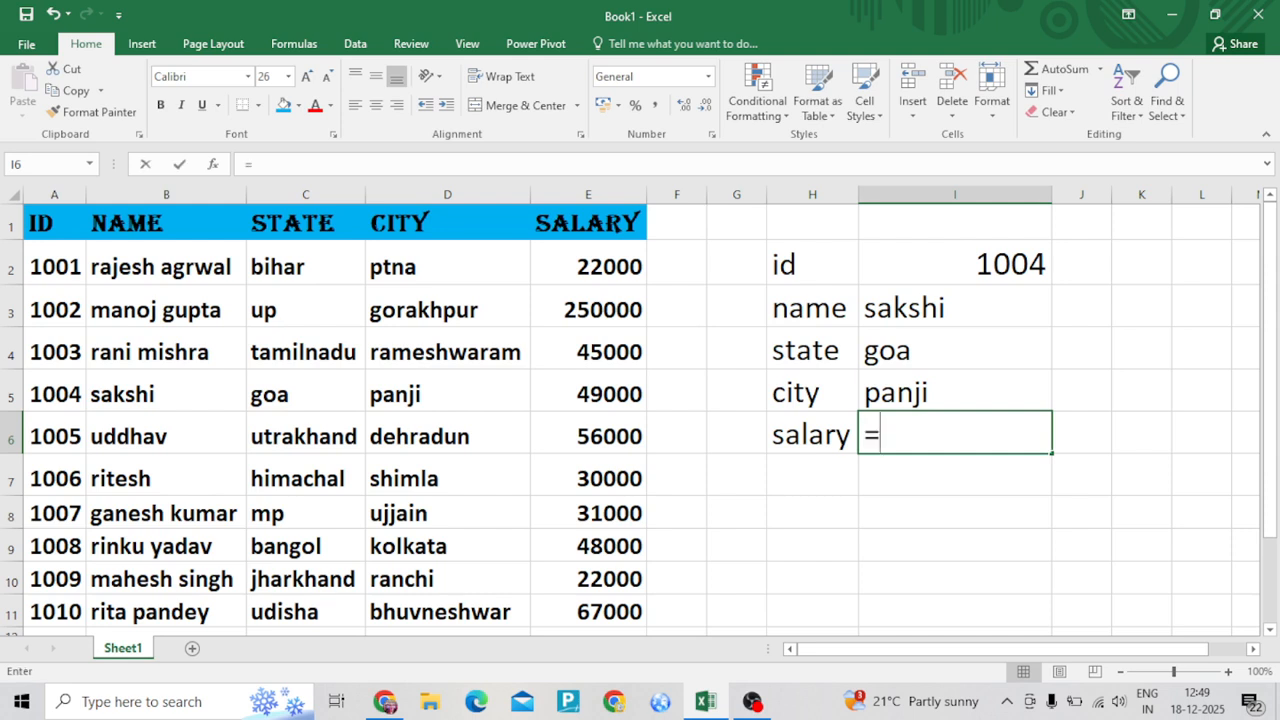
- Enter the formula =VLOOKUP(I2,A1:E11,5,0) in cell I6 to look up the salary
type("=vlo")
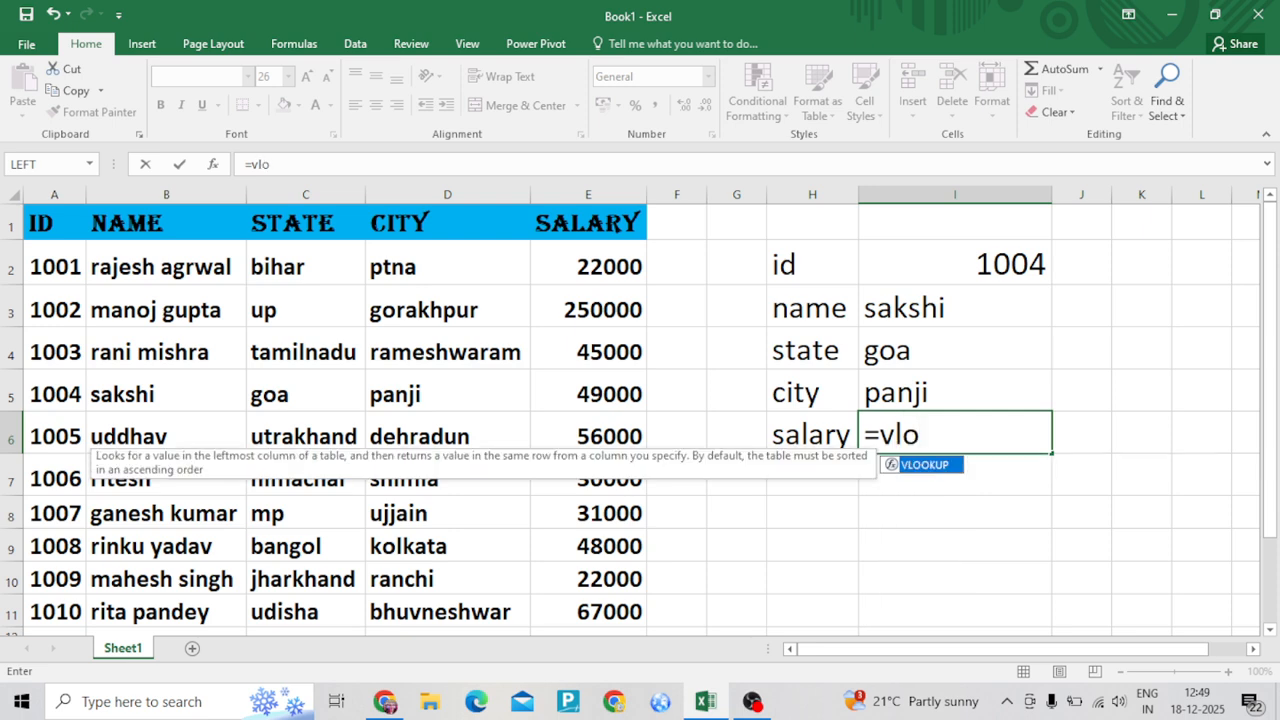
key("Tab")
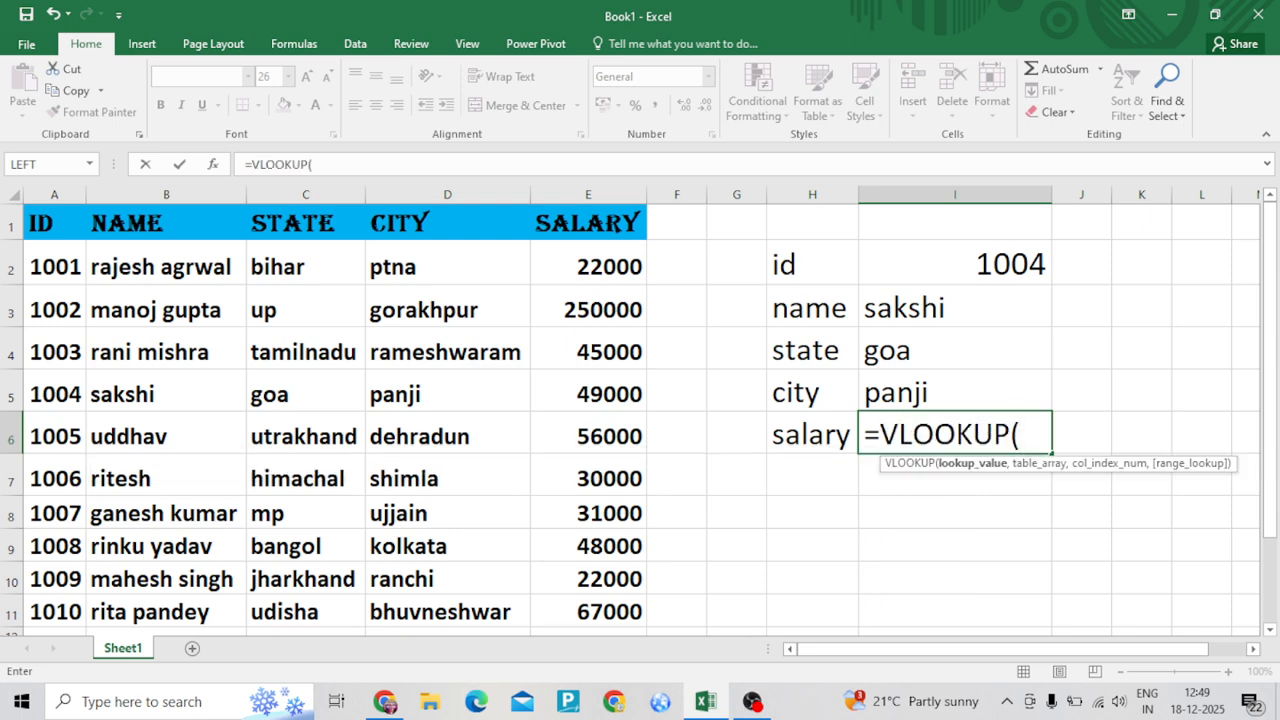
left_click(954, 263)
type(",")
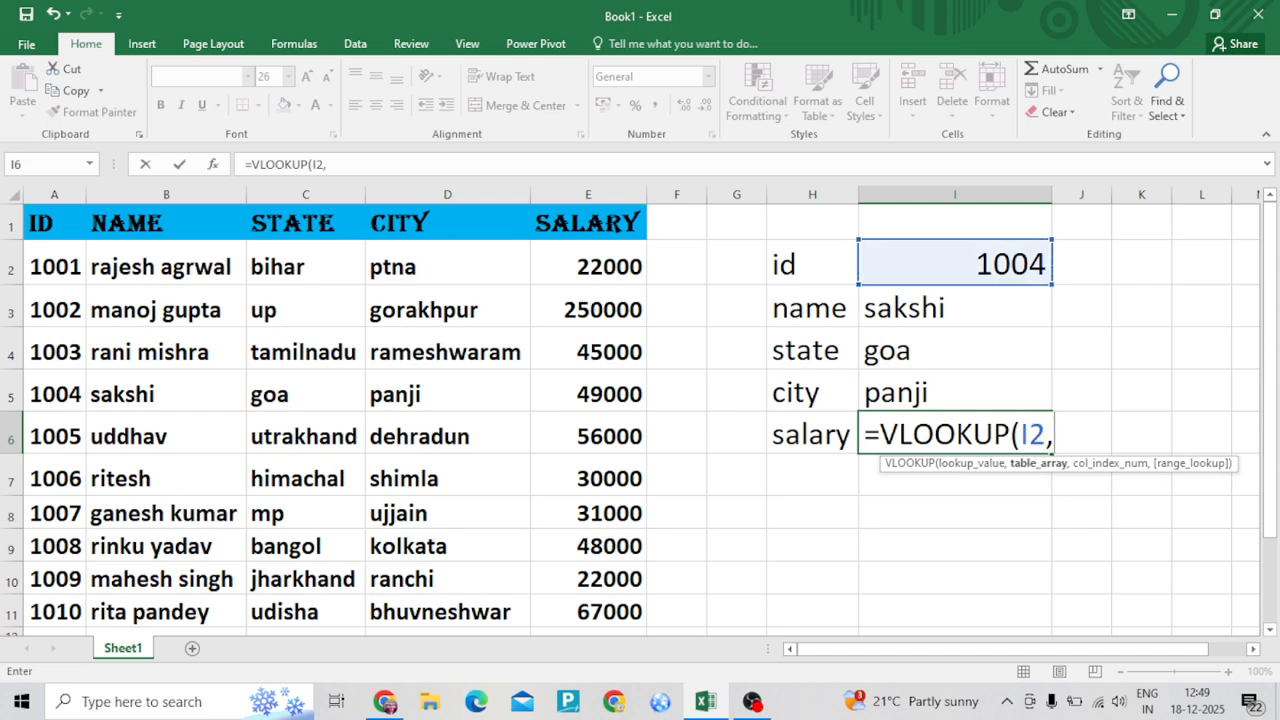
left_click_drag(54, 223, 640, 612)
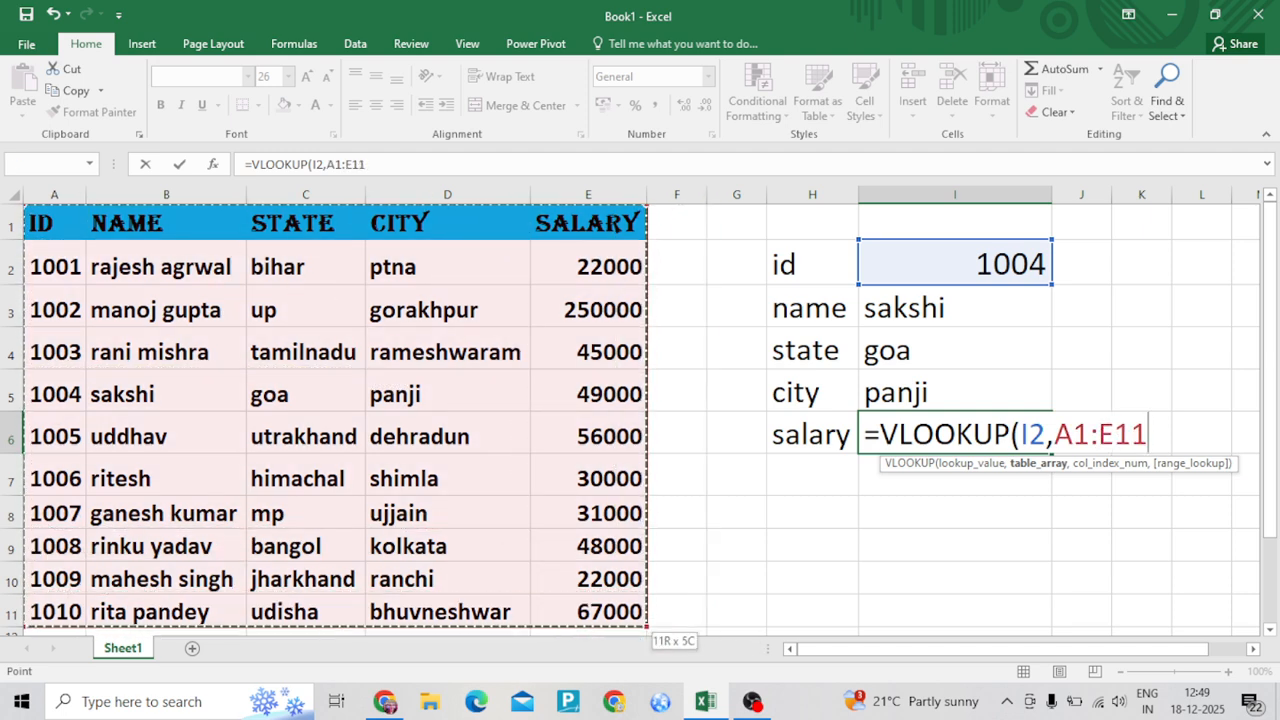
type(",")
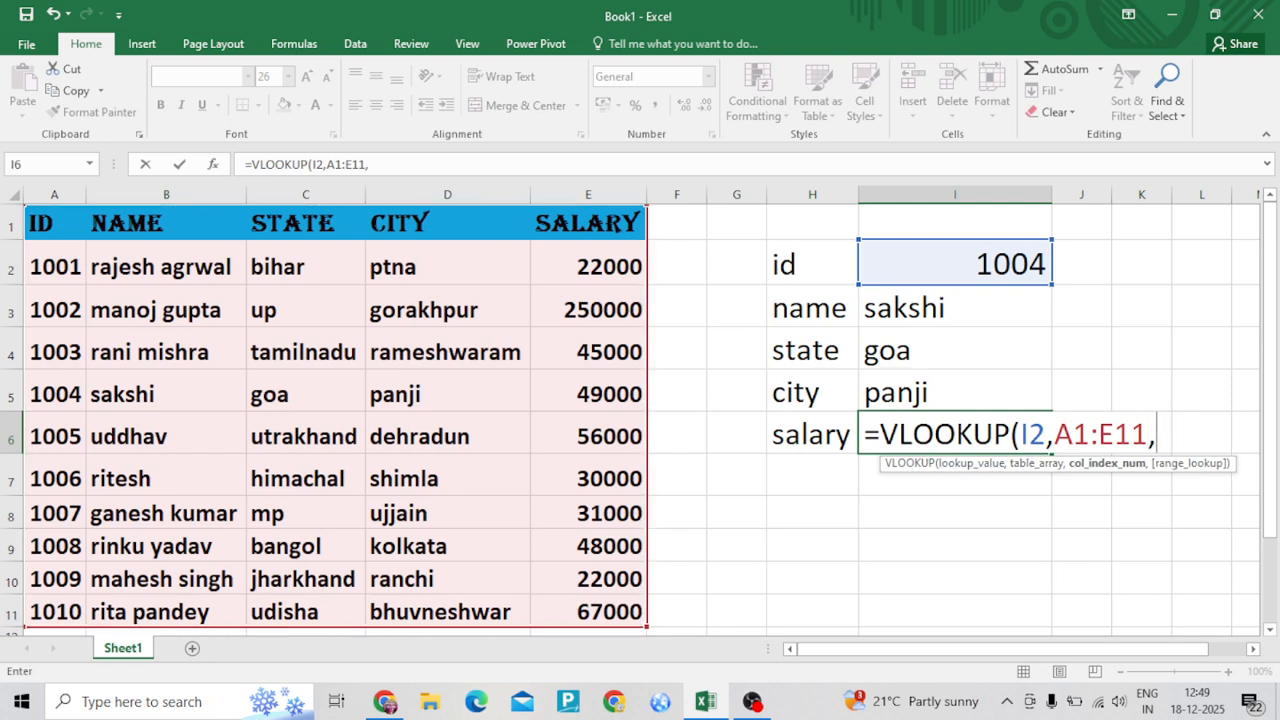
type("5,0")
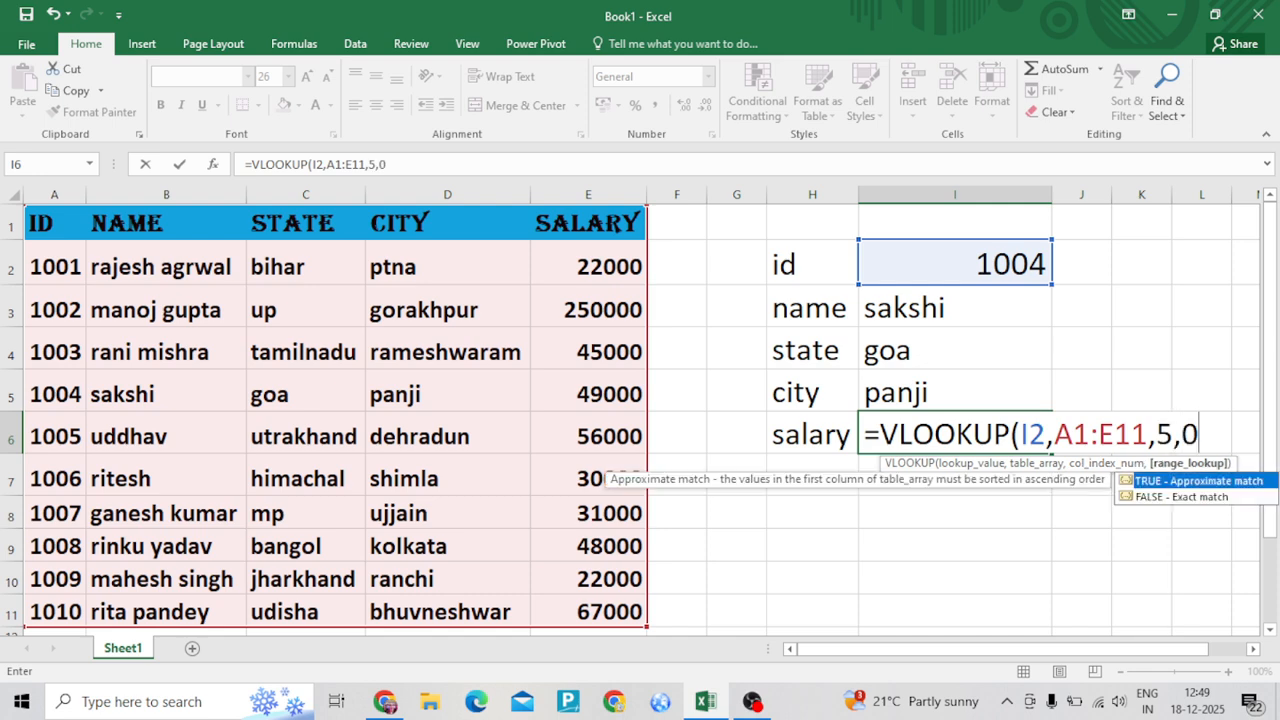
type(")")
key("Return")
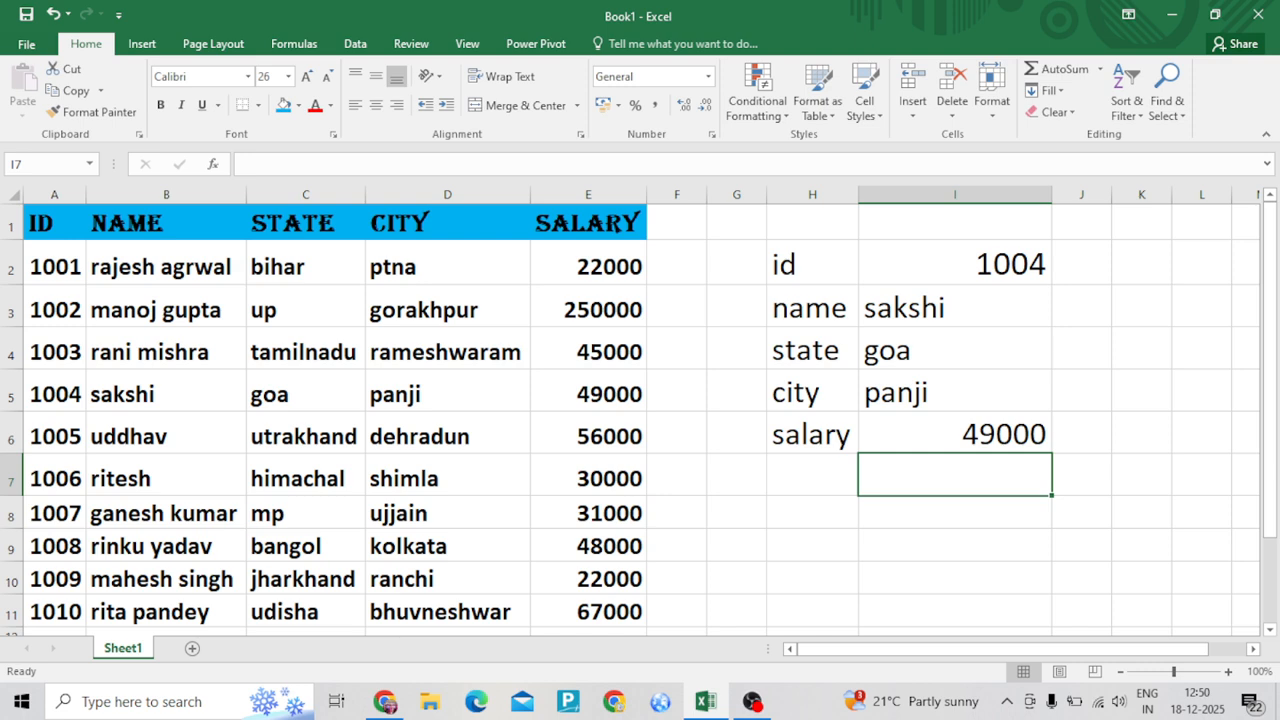
- Replace the lookup value in cell I2 with the ID of the table's seventh record
left_click(955, 264)
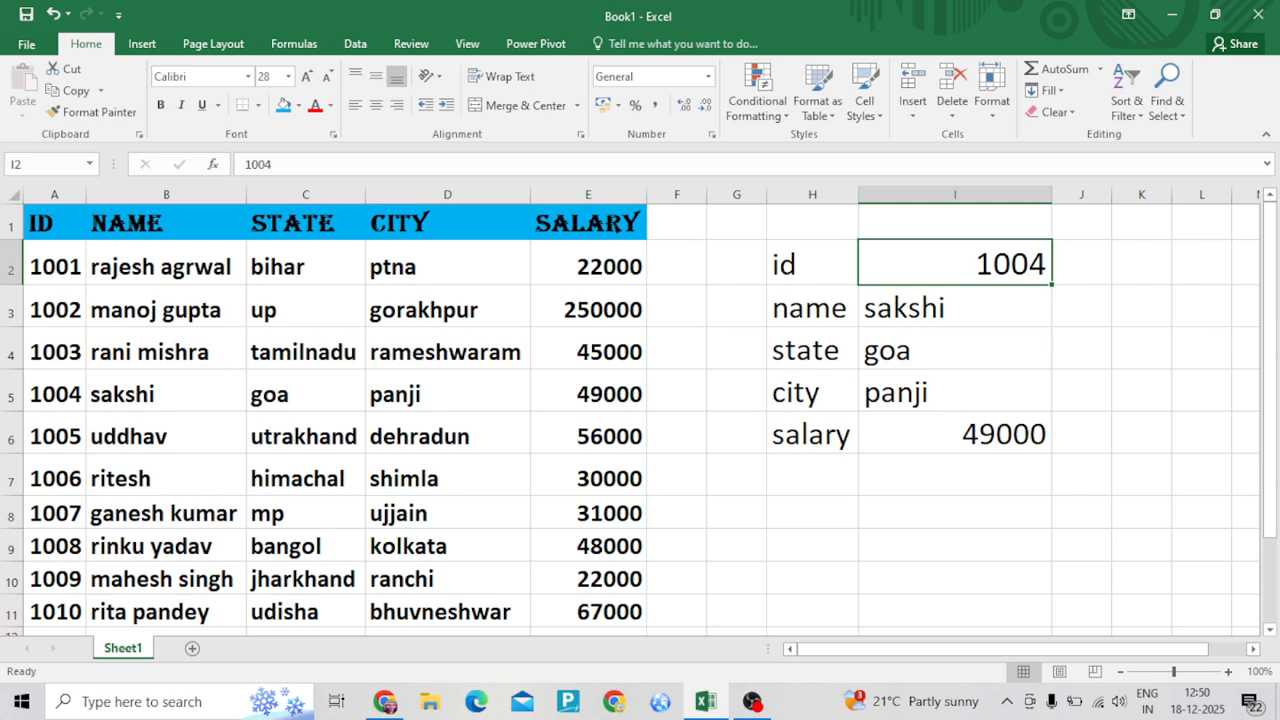
type("10")
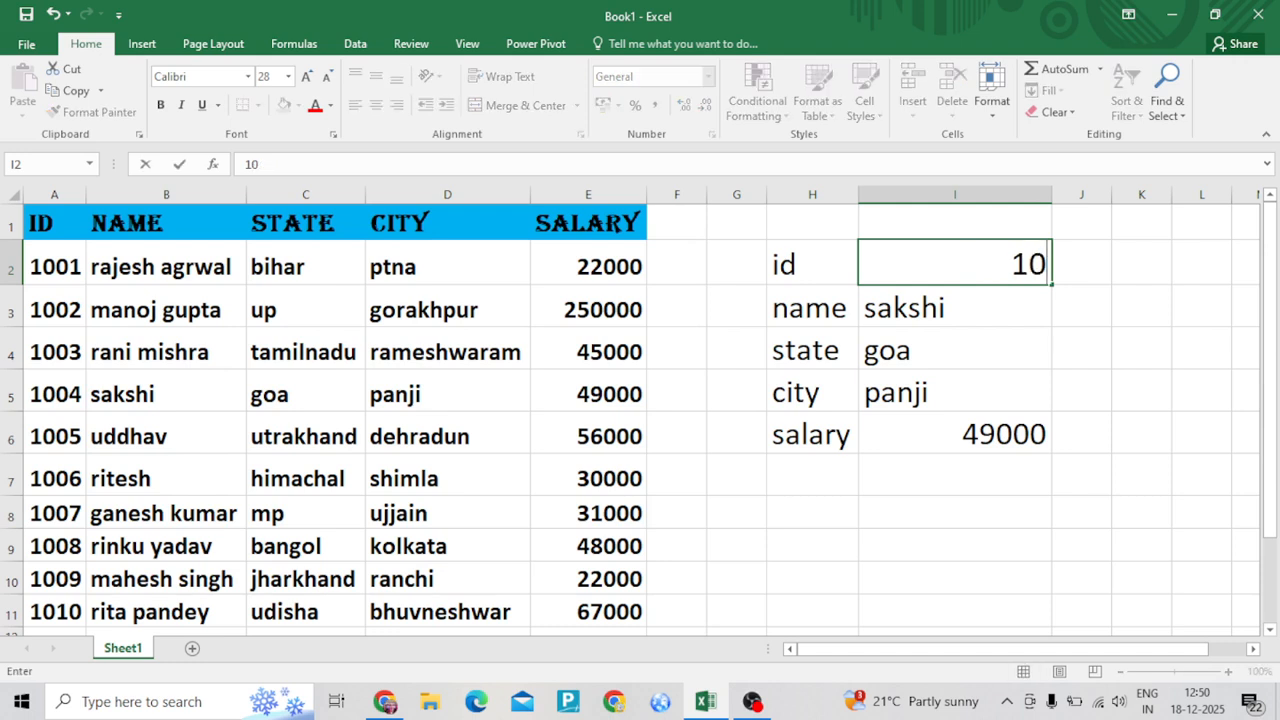
type("07")
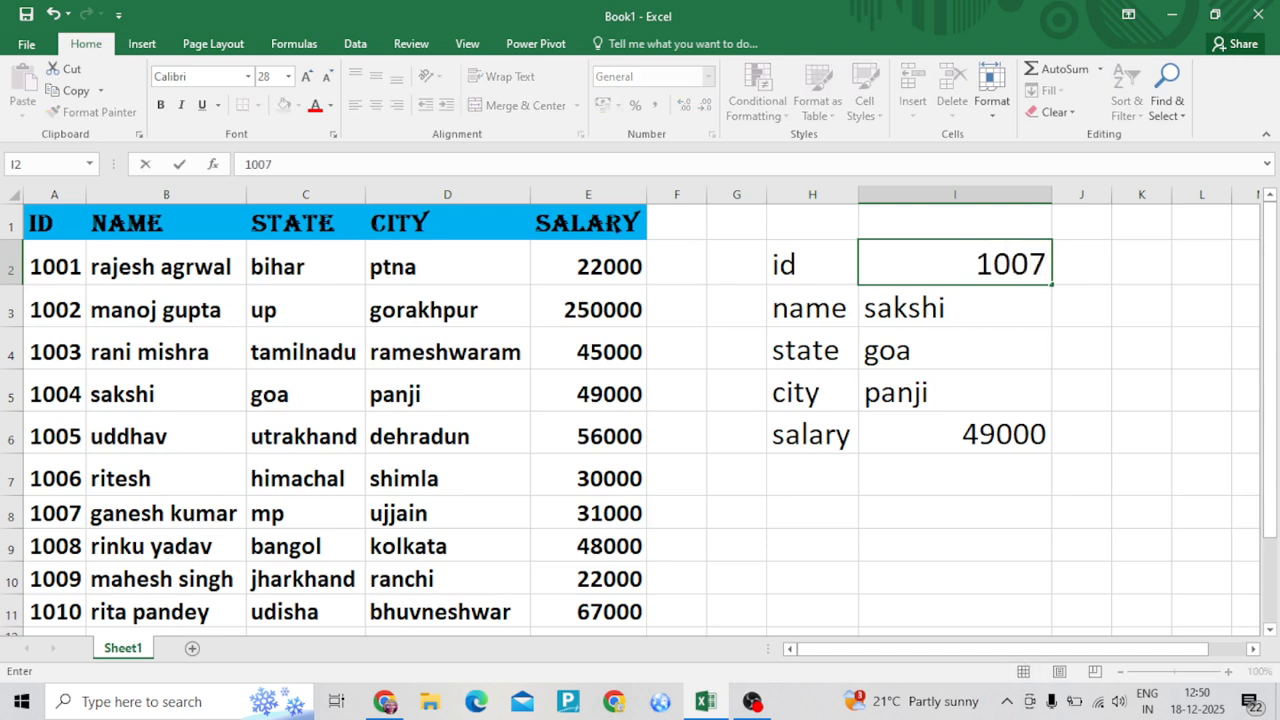
key("Return")
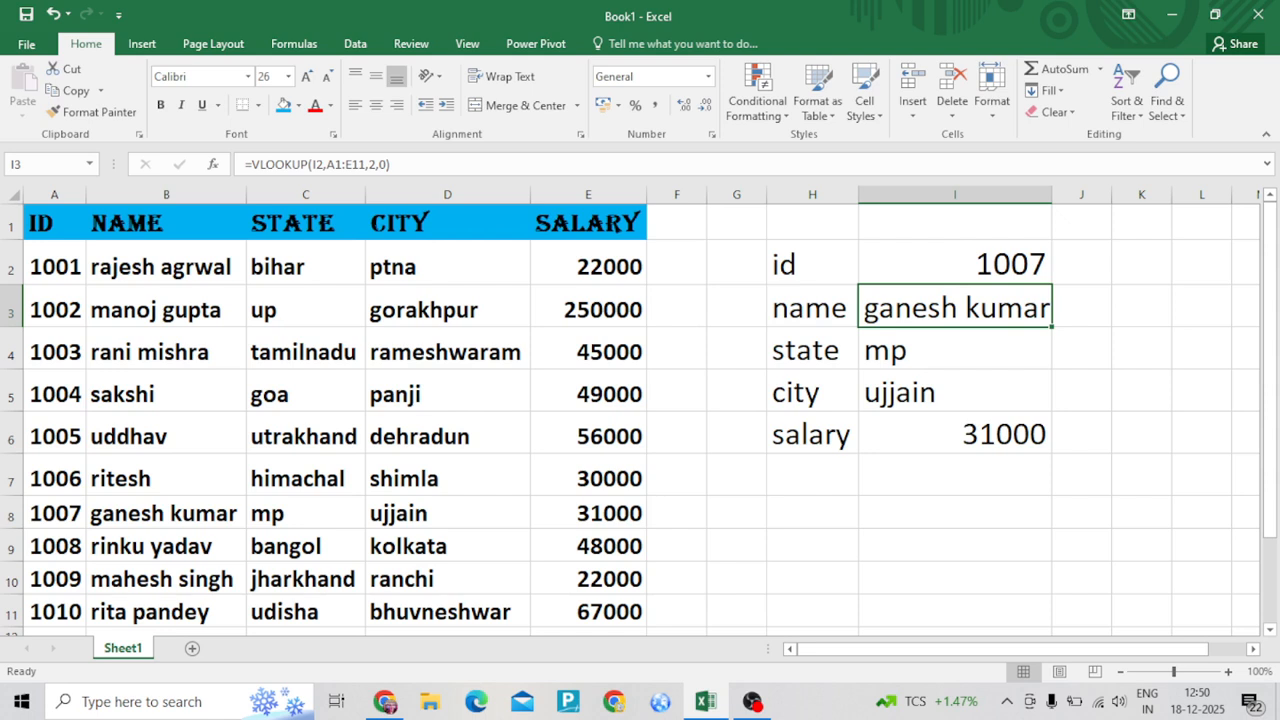
- Format the ID lookup cell I2 with a red font colour and a green fill from the standard colours
left_click(955, 264)
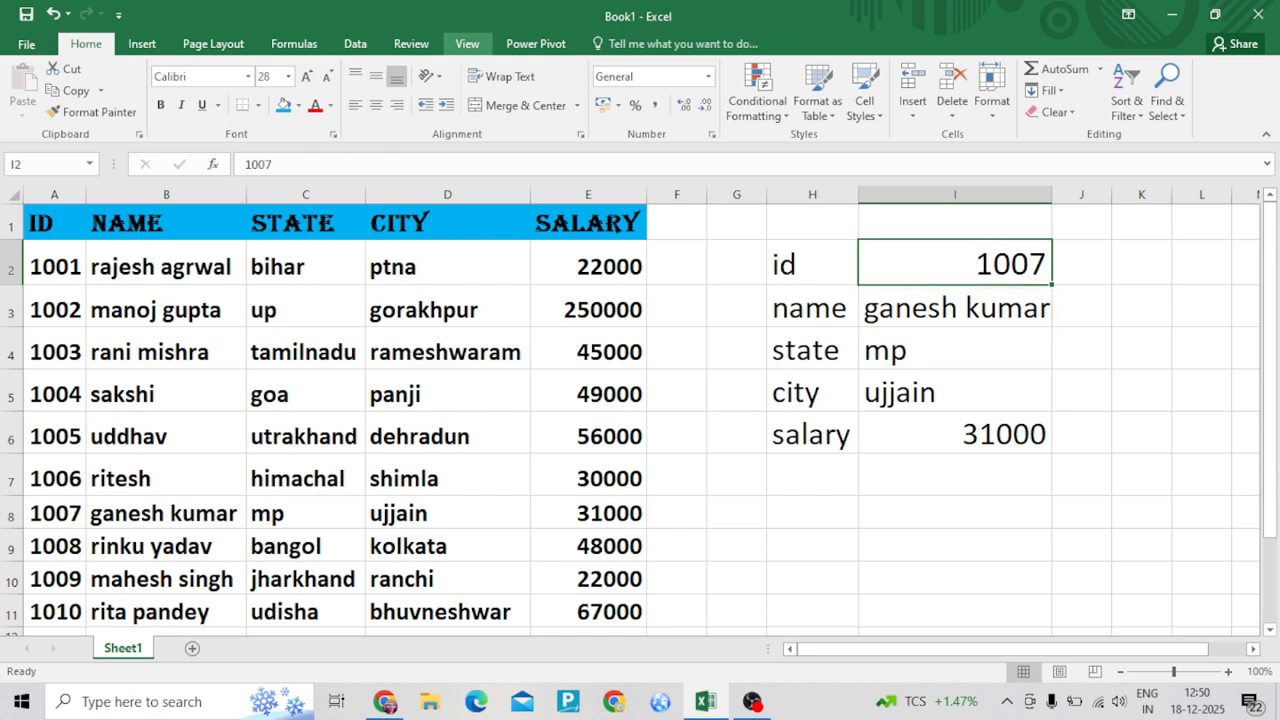
left_click(331, 106)
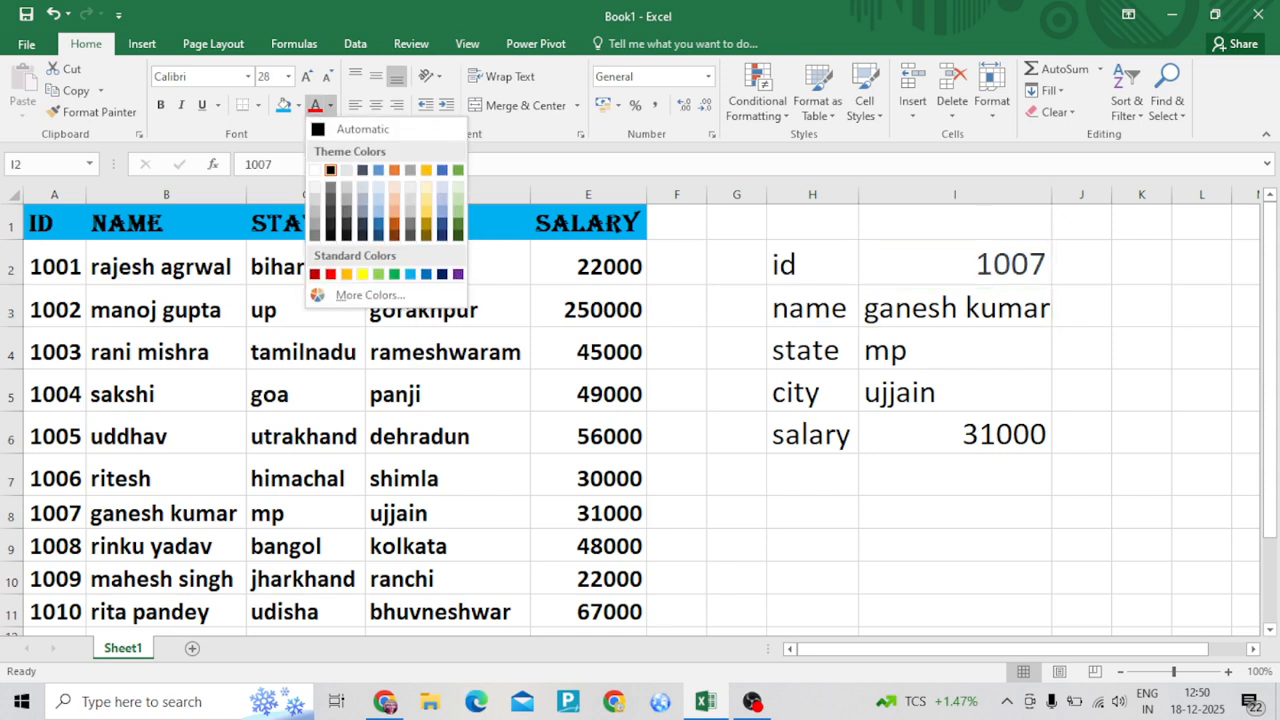
left_click(330, 274)
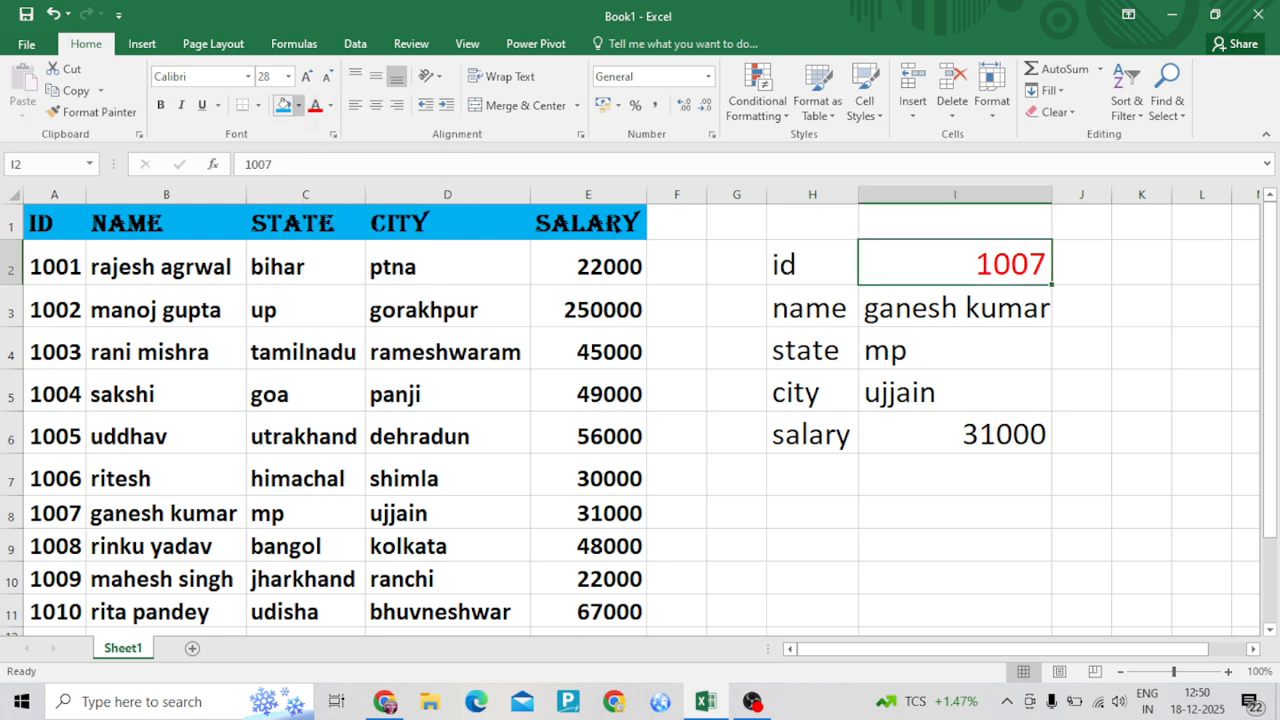
left_click(298, 106)
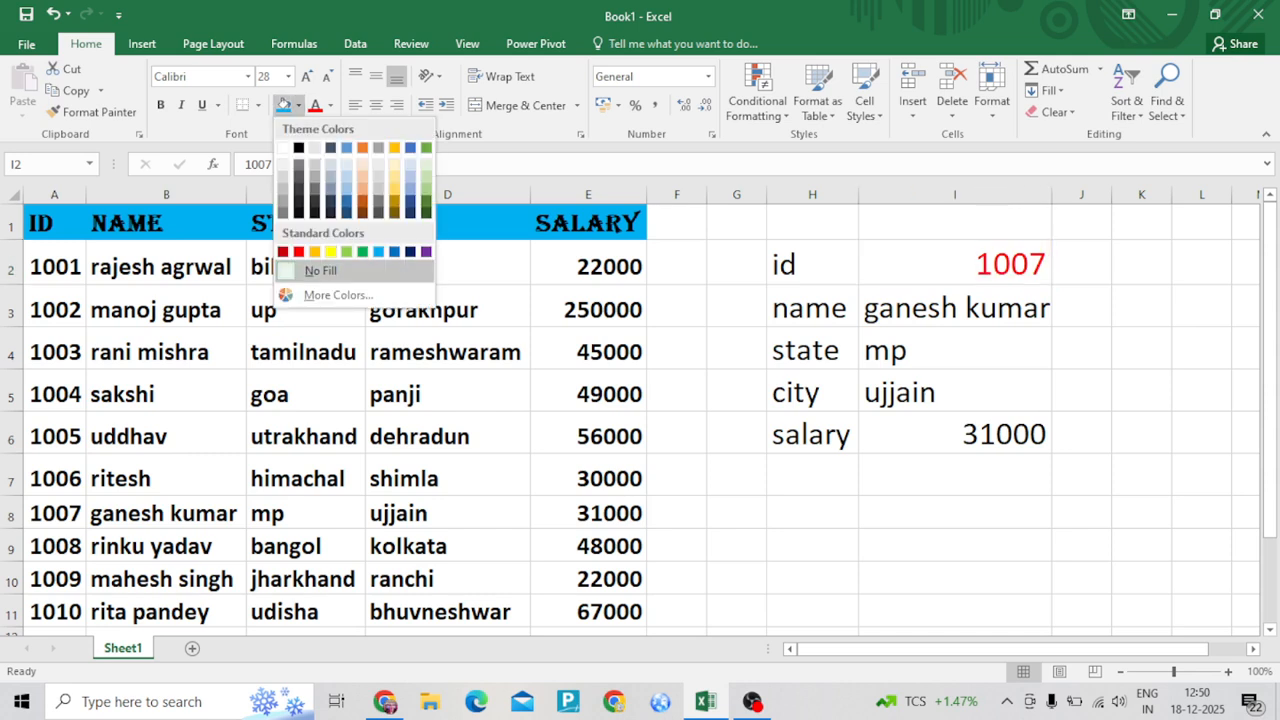
left_click(362, 251)
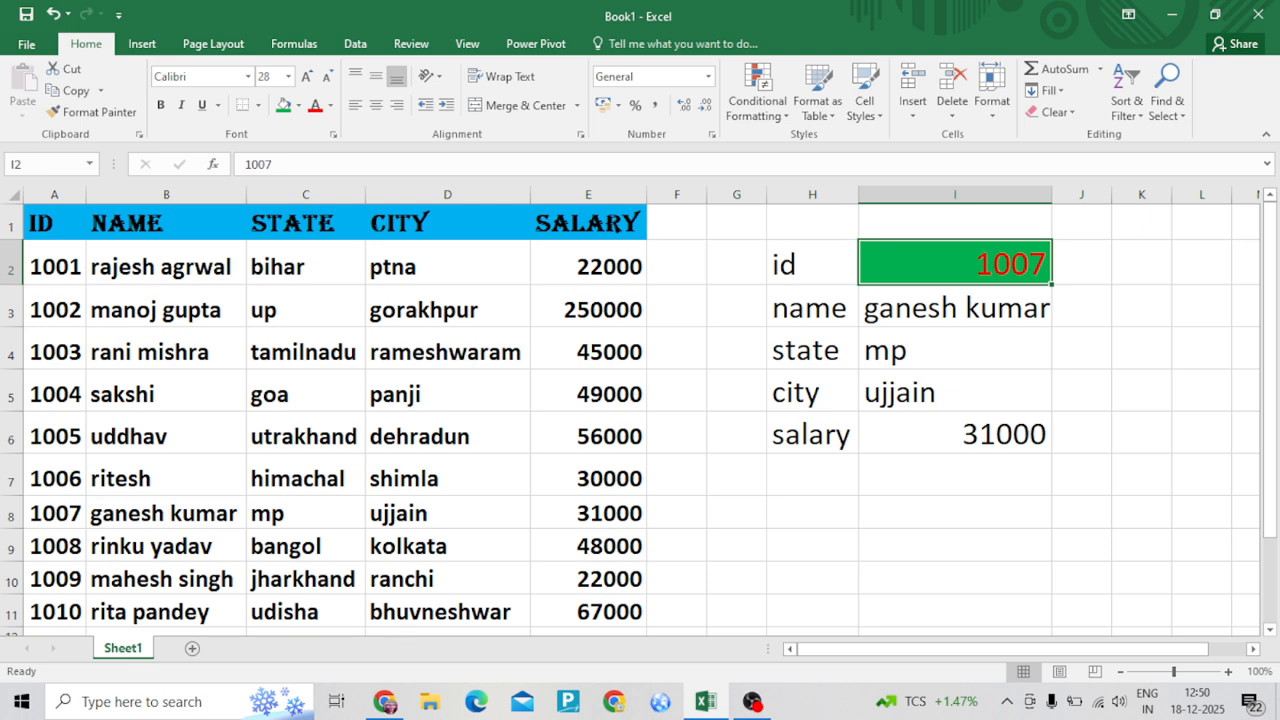
- Center the lookup results for name, state, city and salary in cells I3:I6 horizontally
key("Down")
key("shift+Down")
key("shift+Down")
key("shift+Down")
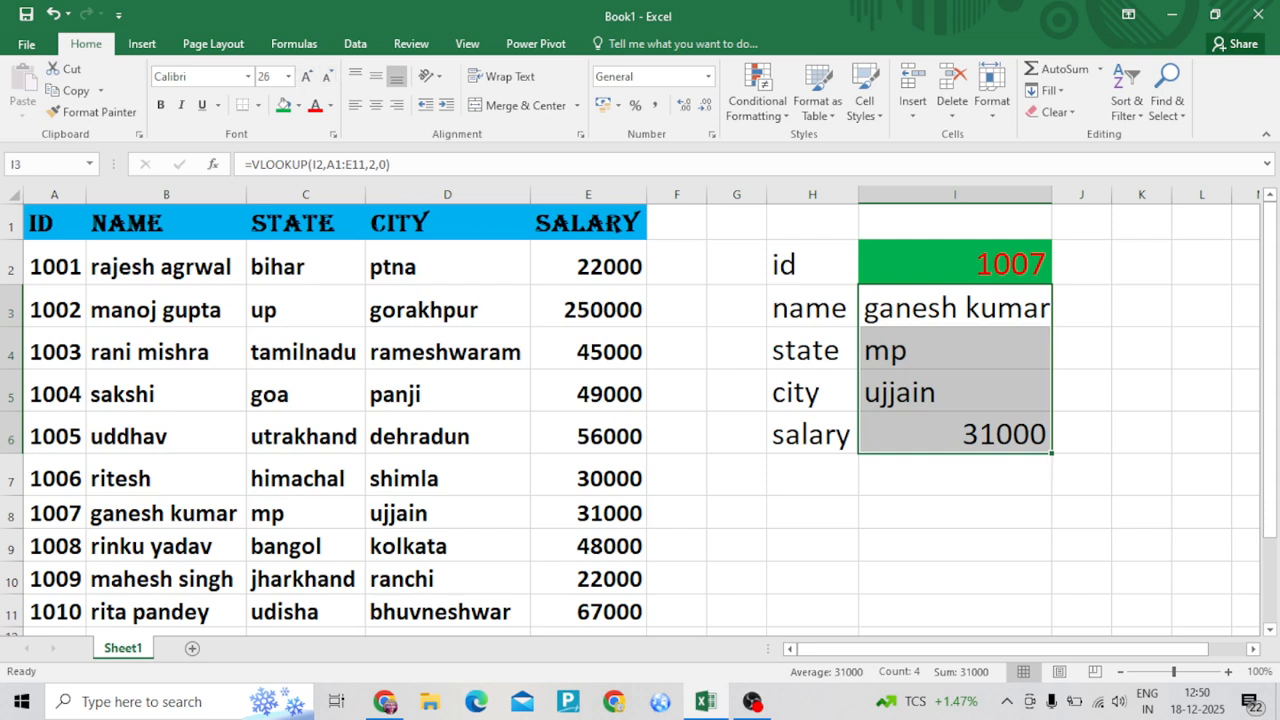
left_click(375, 105)
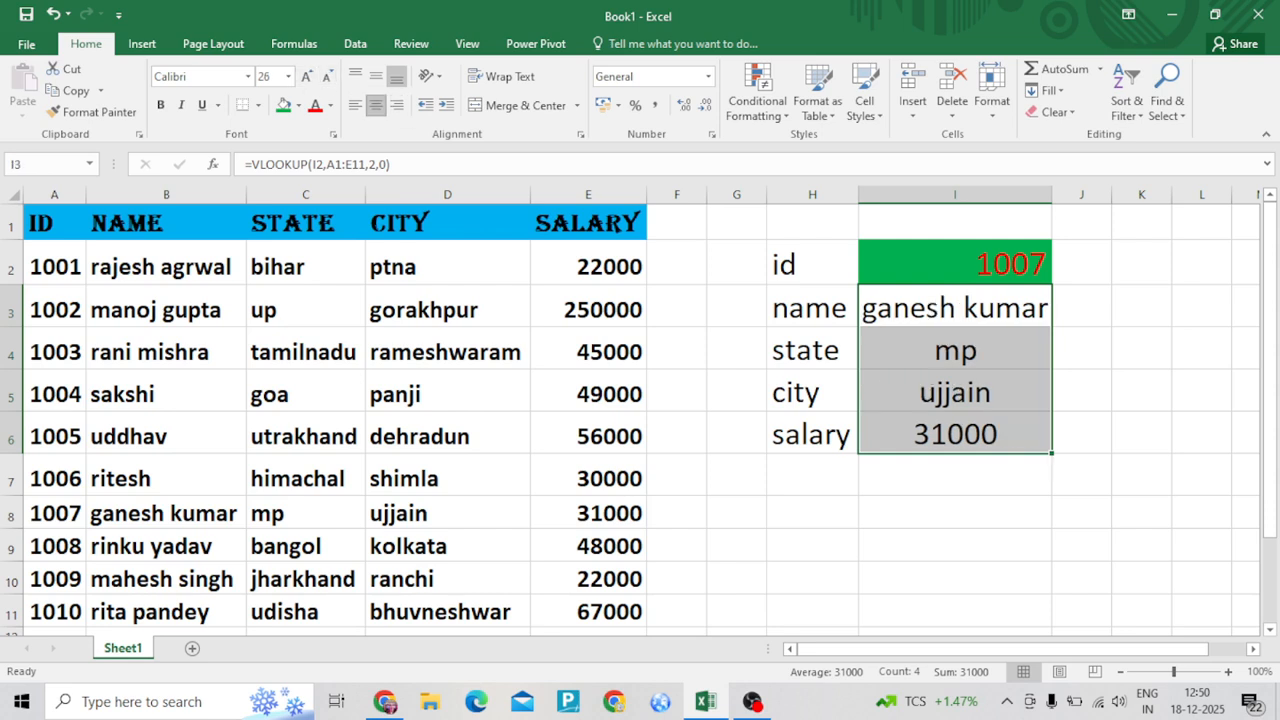
- Replace the lookup value in cell I2 with the ID of the table's fifth record
left_click(955, 264)
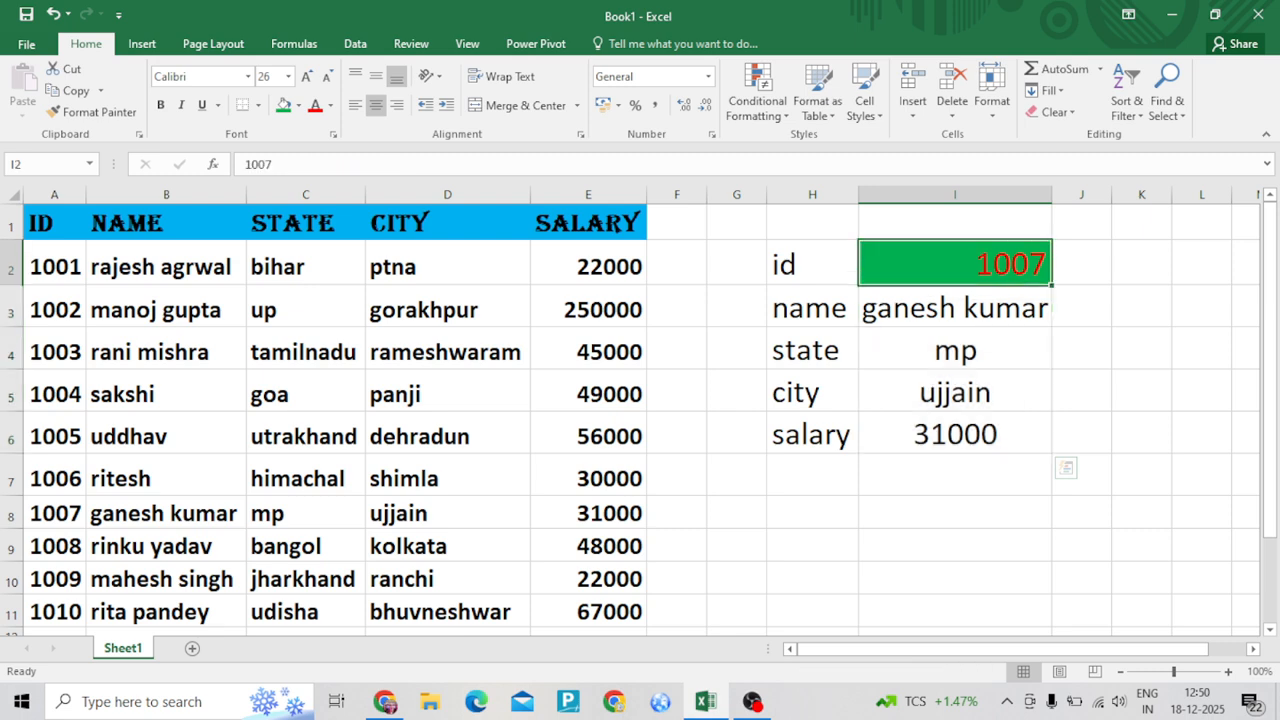
type("1")
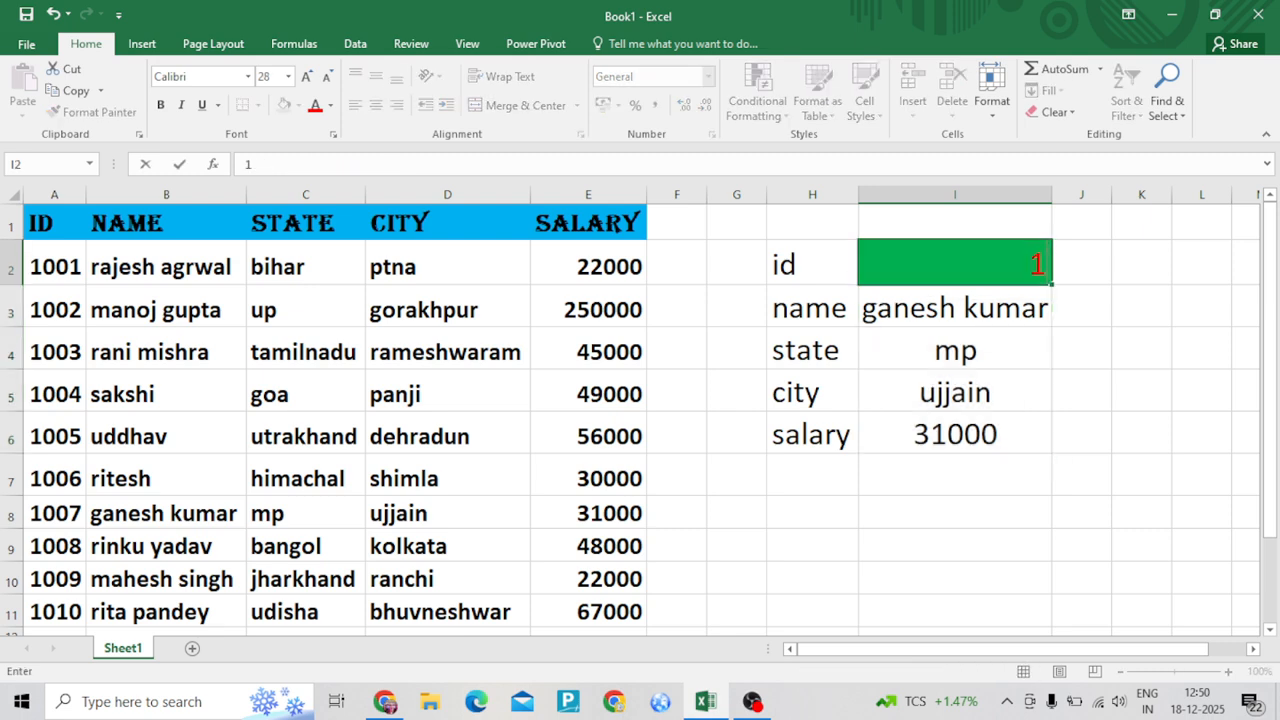
type("005")
key("Return")
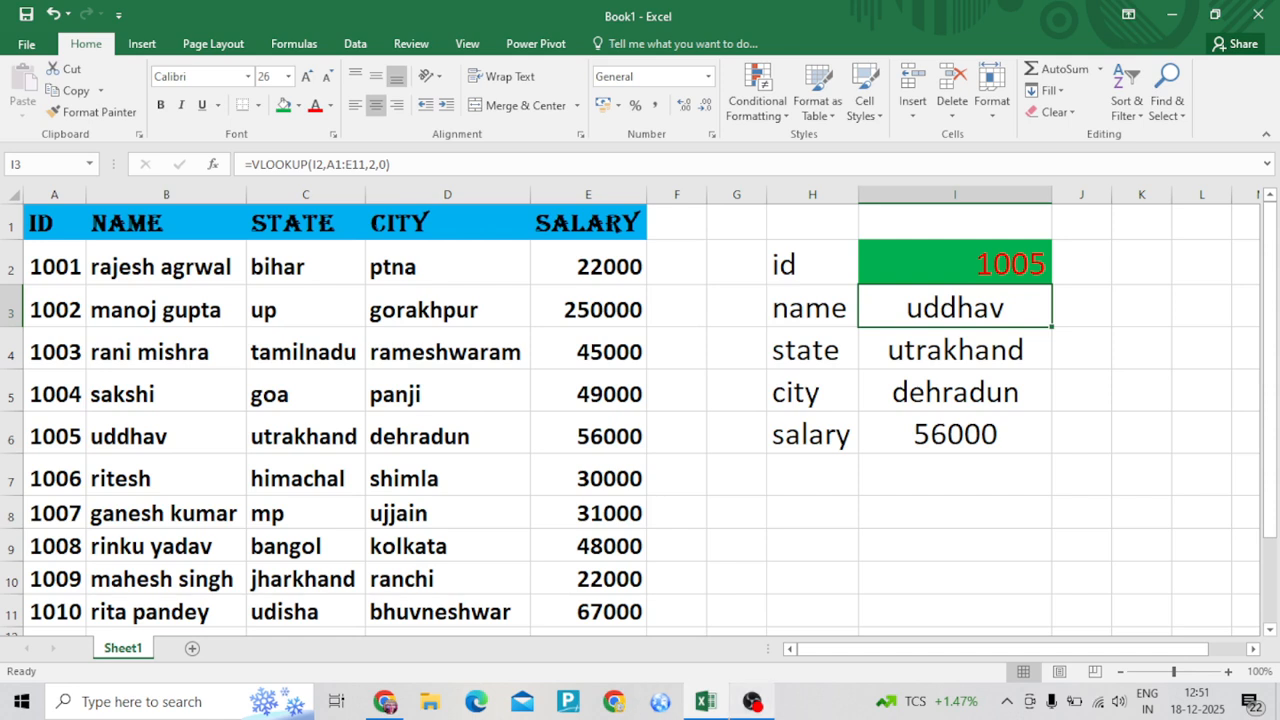
mouse_move(752, 701)
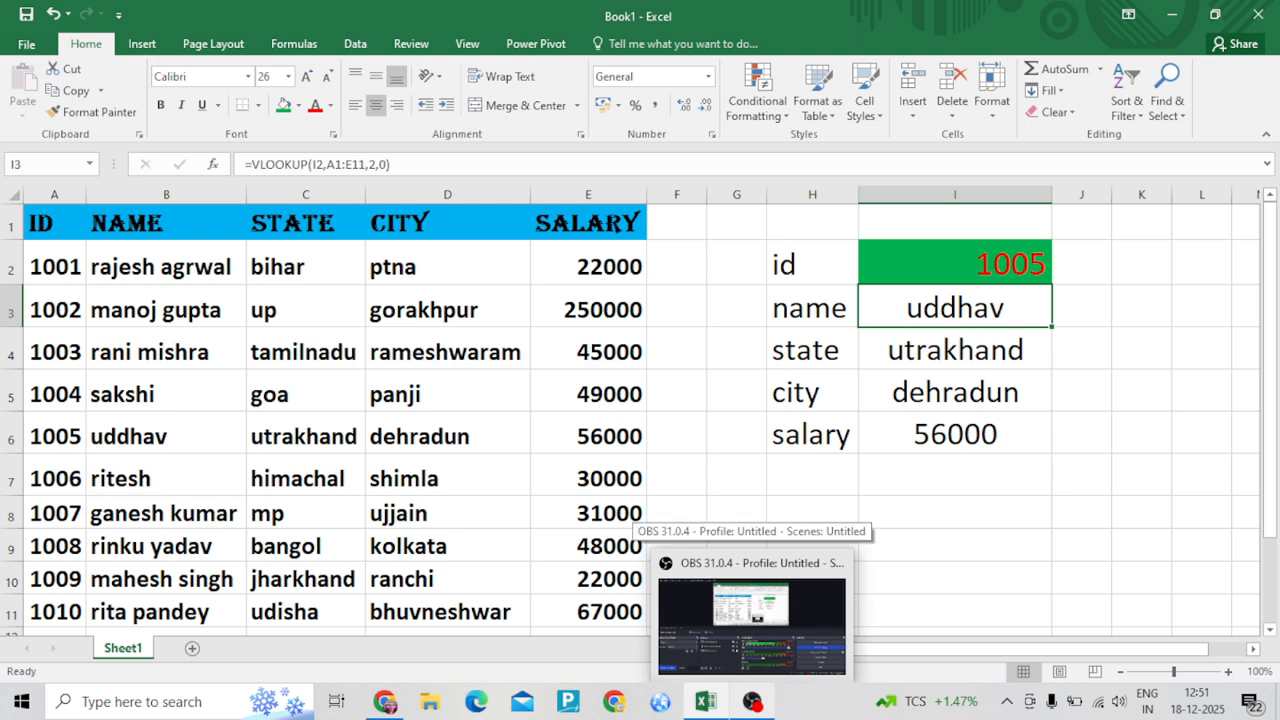